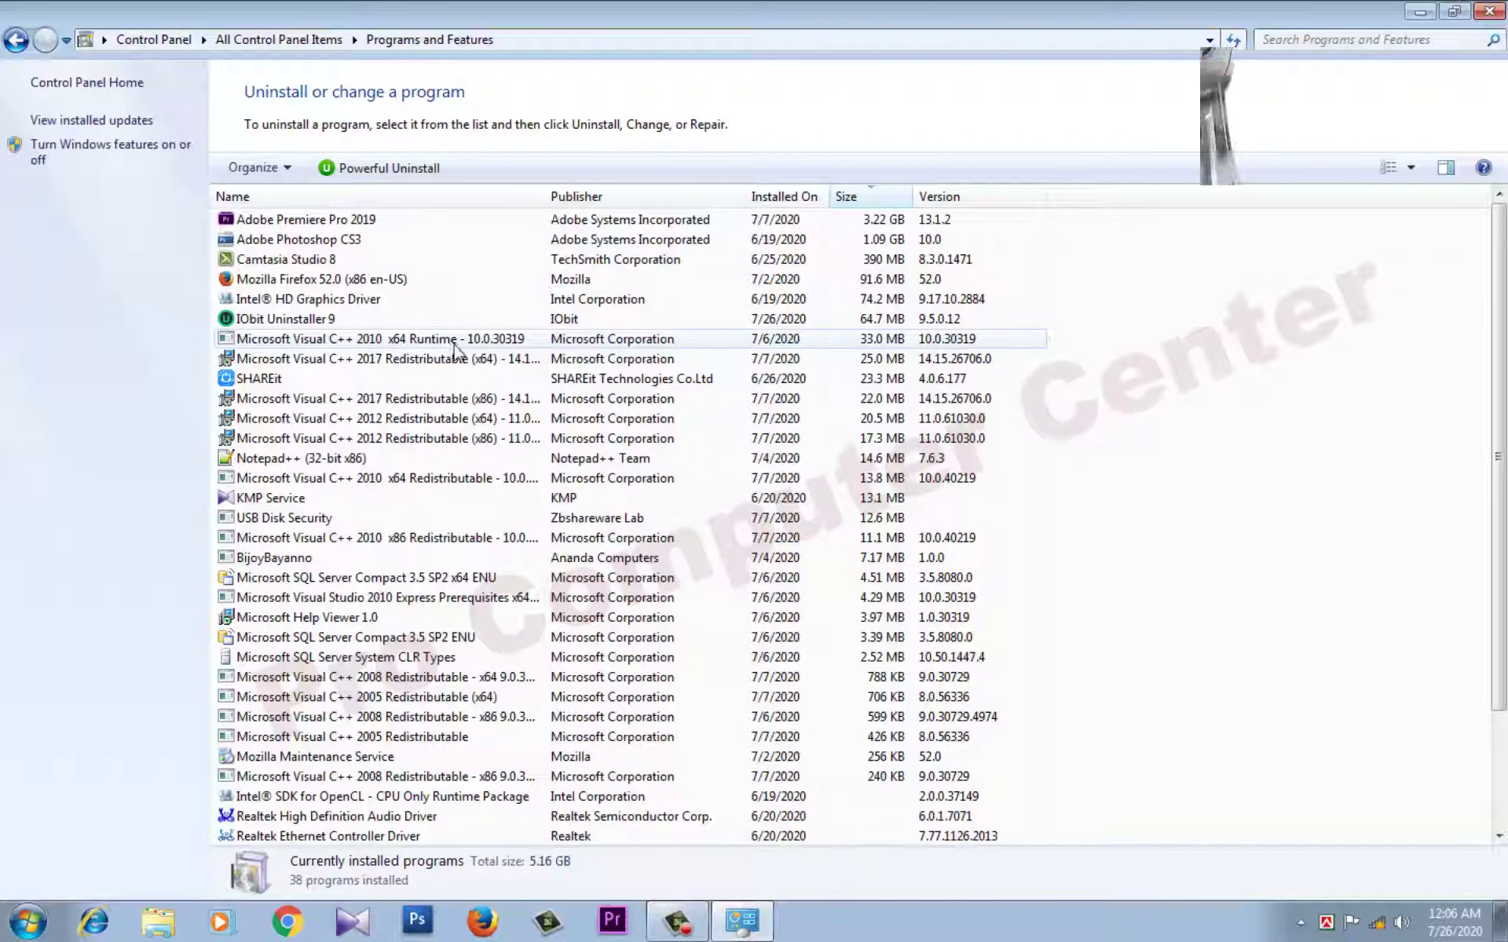
Examine the Microsoft runtime, SQL Server and Visual Studio entries among the installed programs and close the Programs and Features window.
left_click(466, 341)
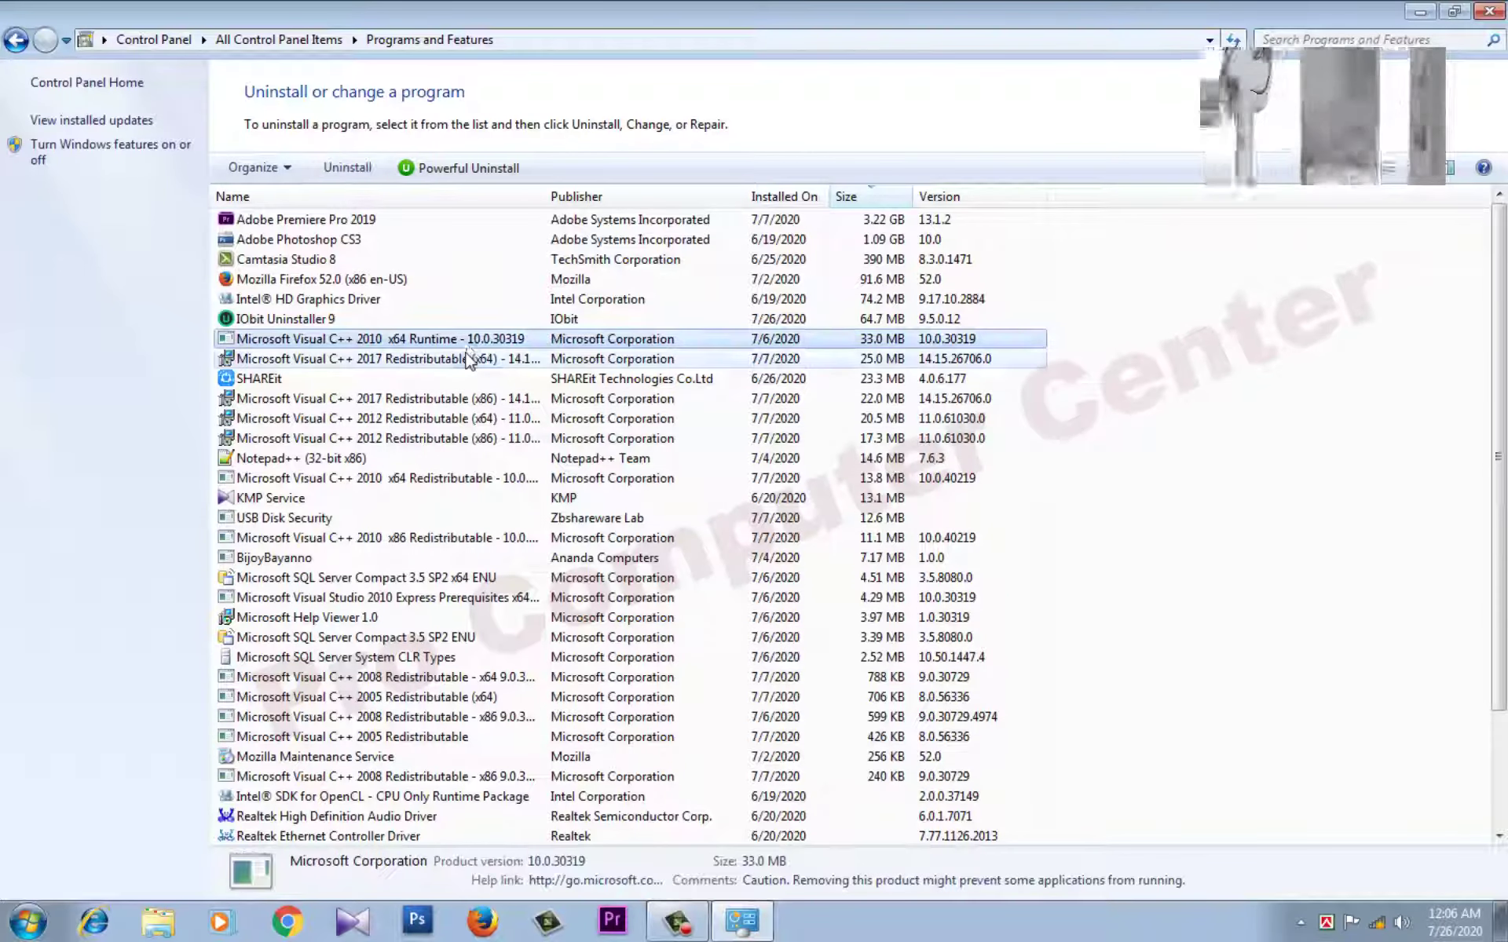
left_click(469, 360)
left_click(467, 440)
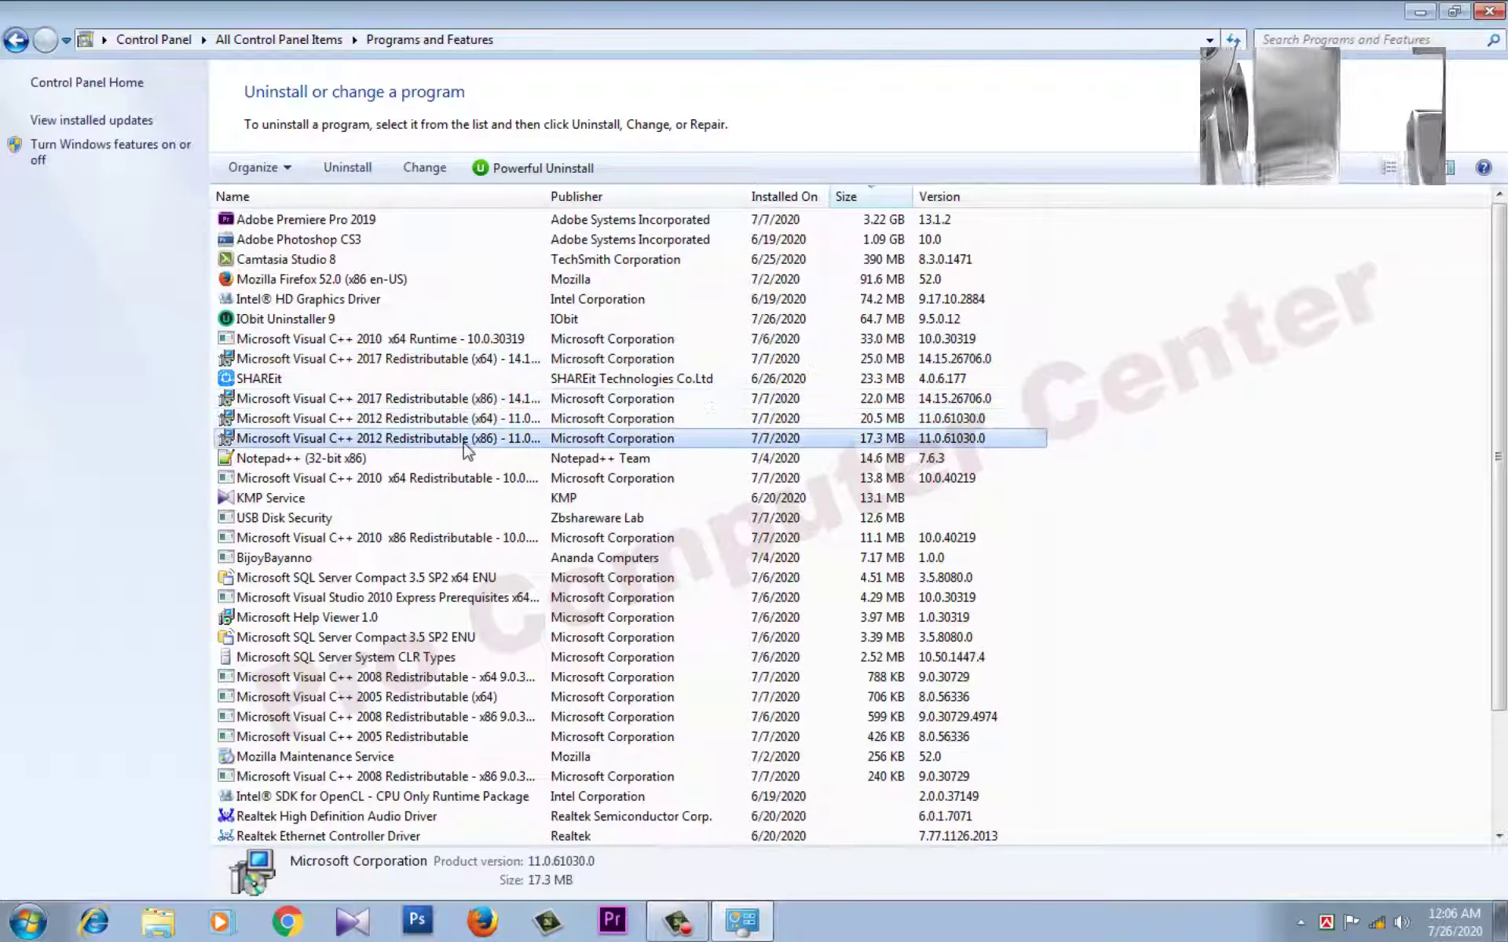
scroll(465, 446, "down", 3)
left_click(385, 400)
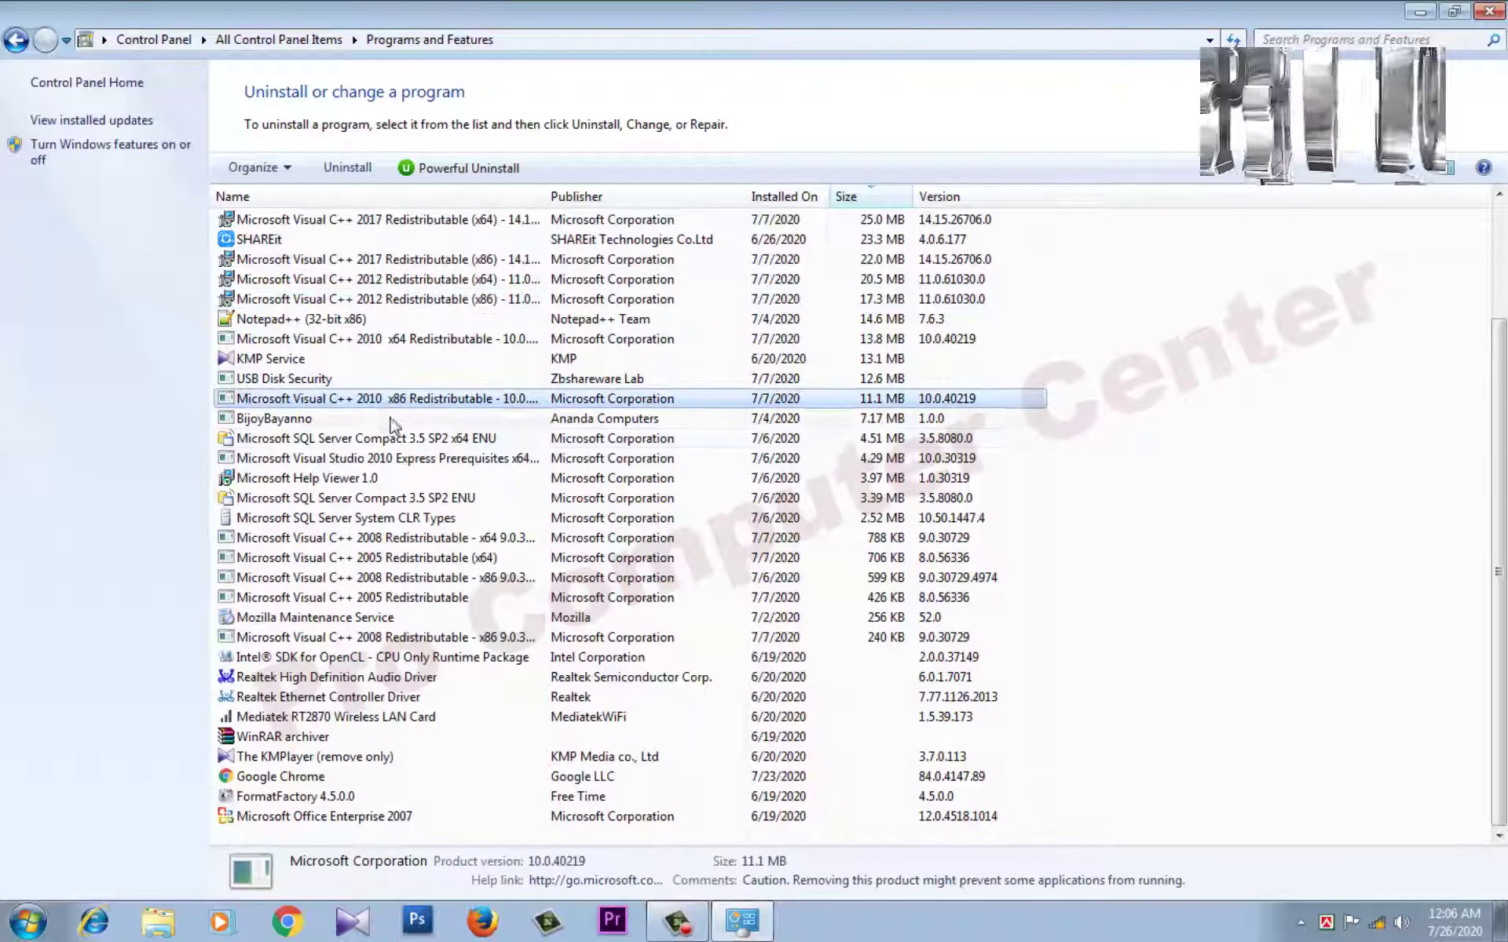
left_click(392, 422)
left_click(380, 440)
left_click(366, 459)
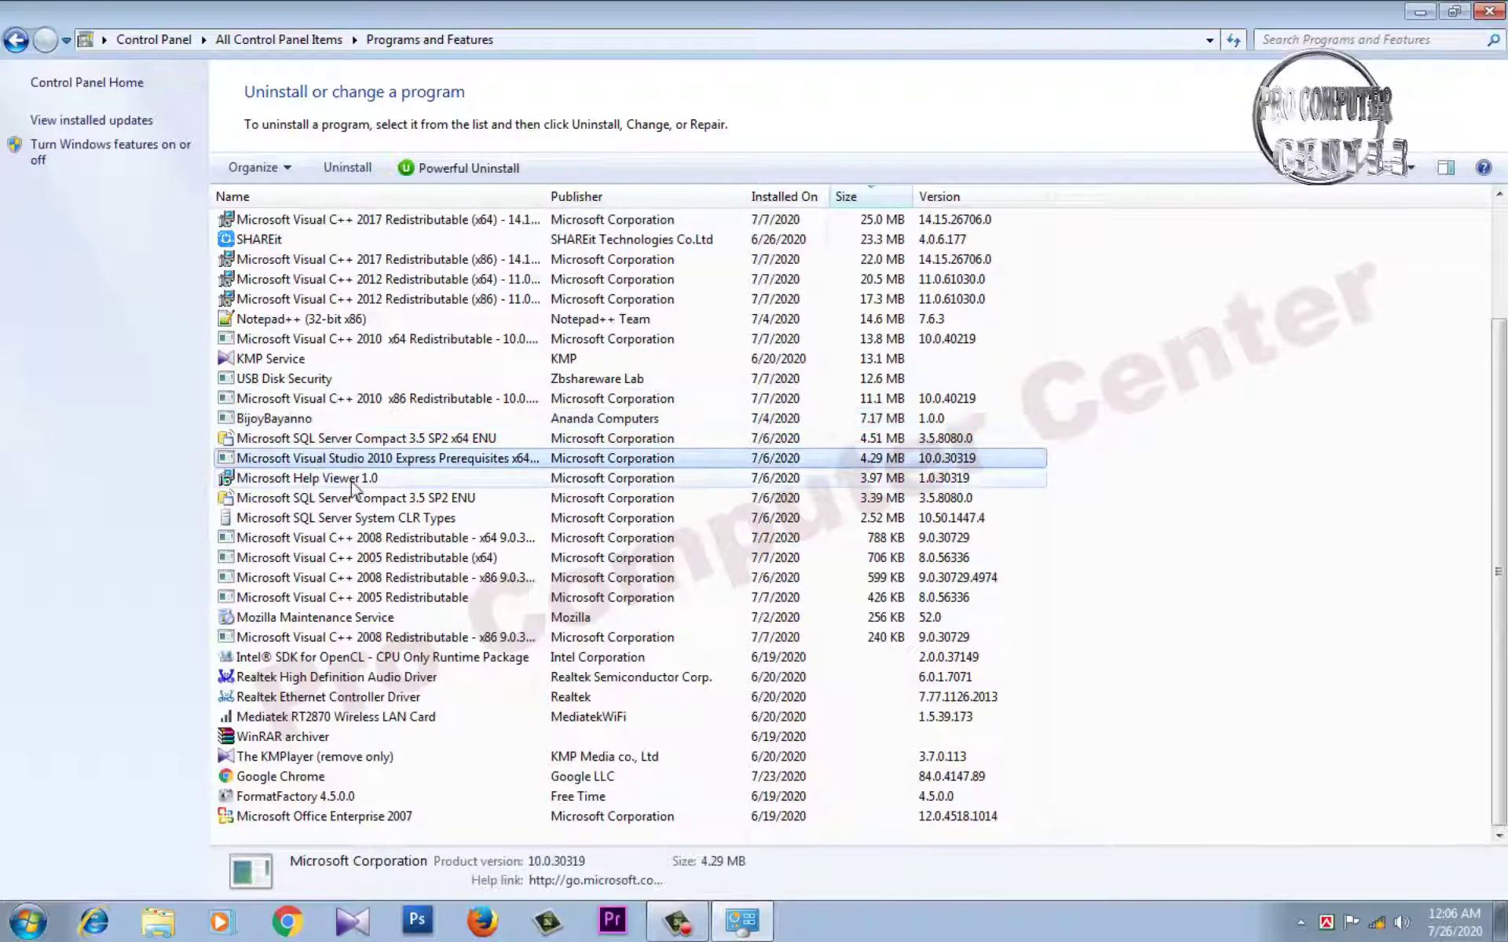
left_click(352, 482)
left_click(359, 500)
left_click(364, 520)
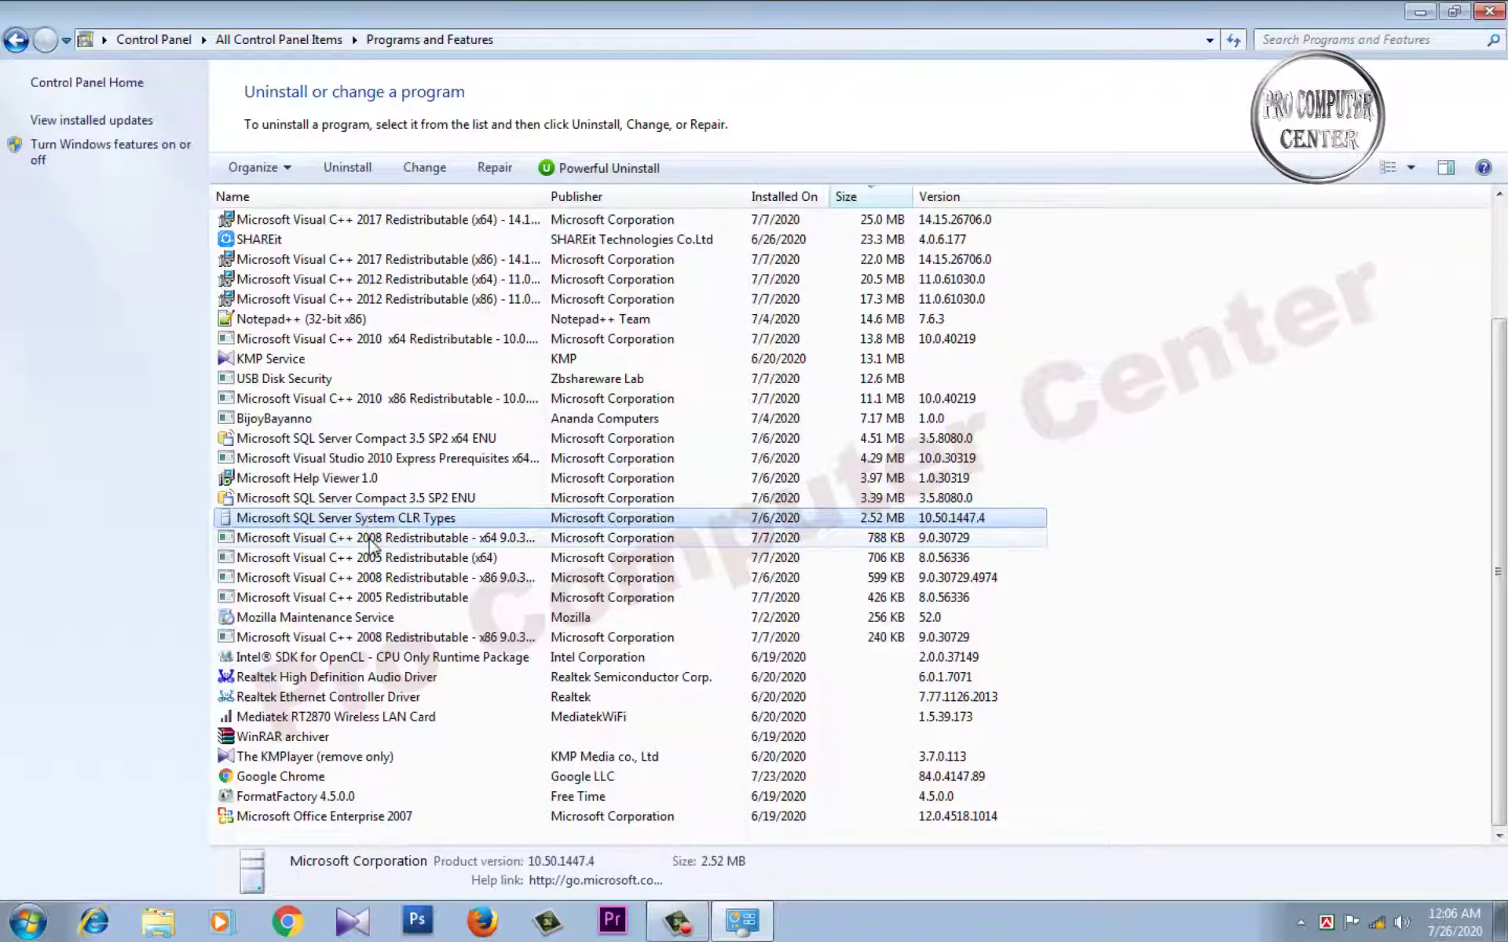
left_click(371, 539)
left_click(381, 558)
left_click(388, 578)
left_click(398, 599)
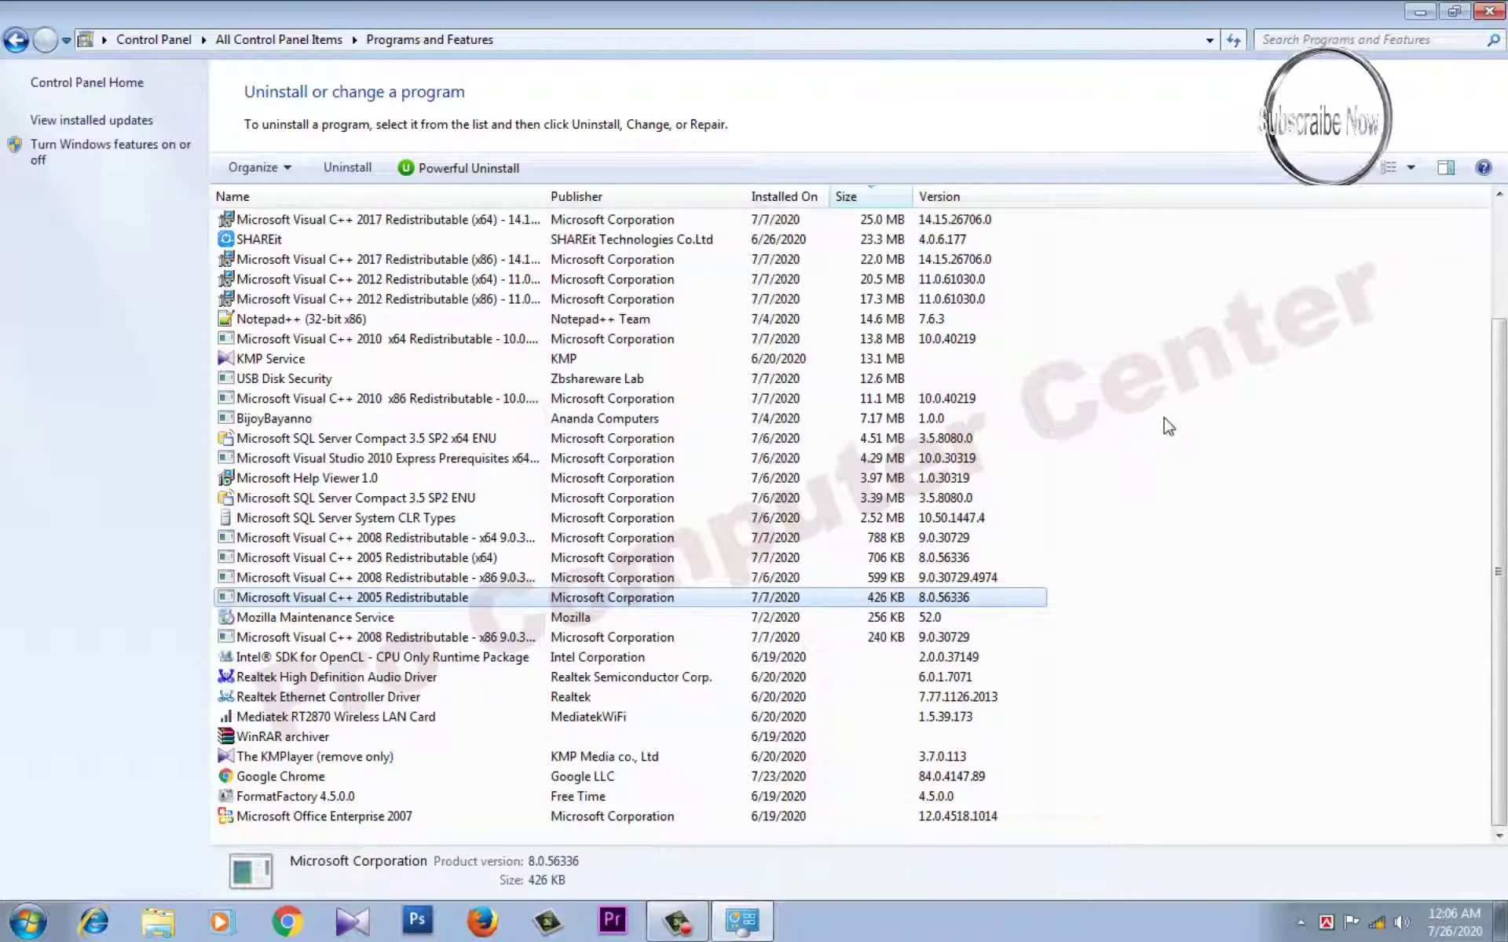
left_click(1491, 14)
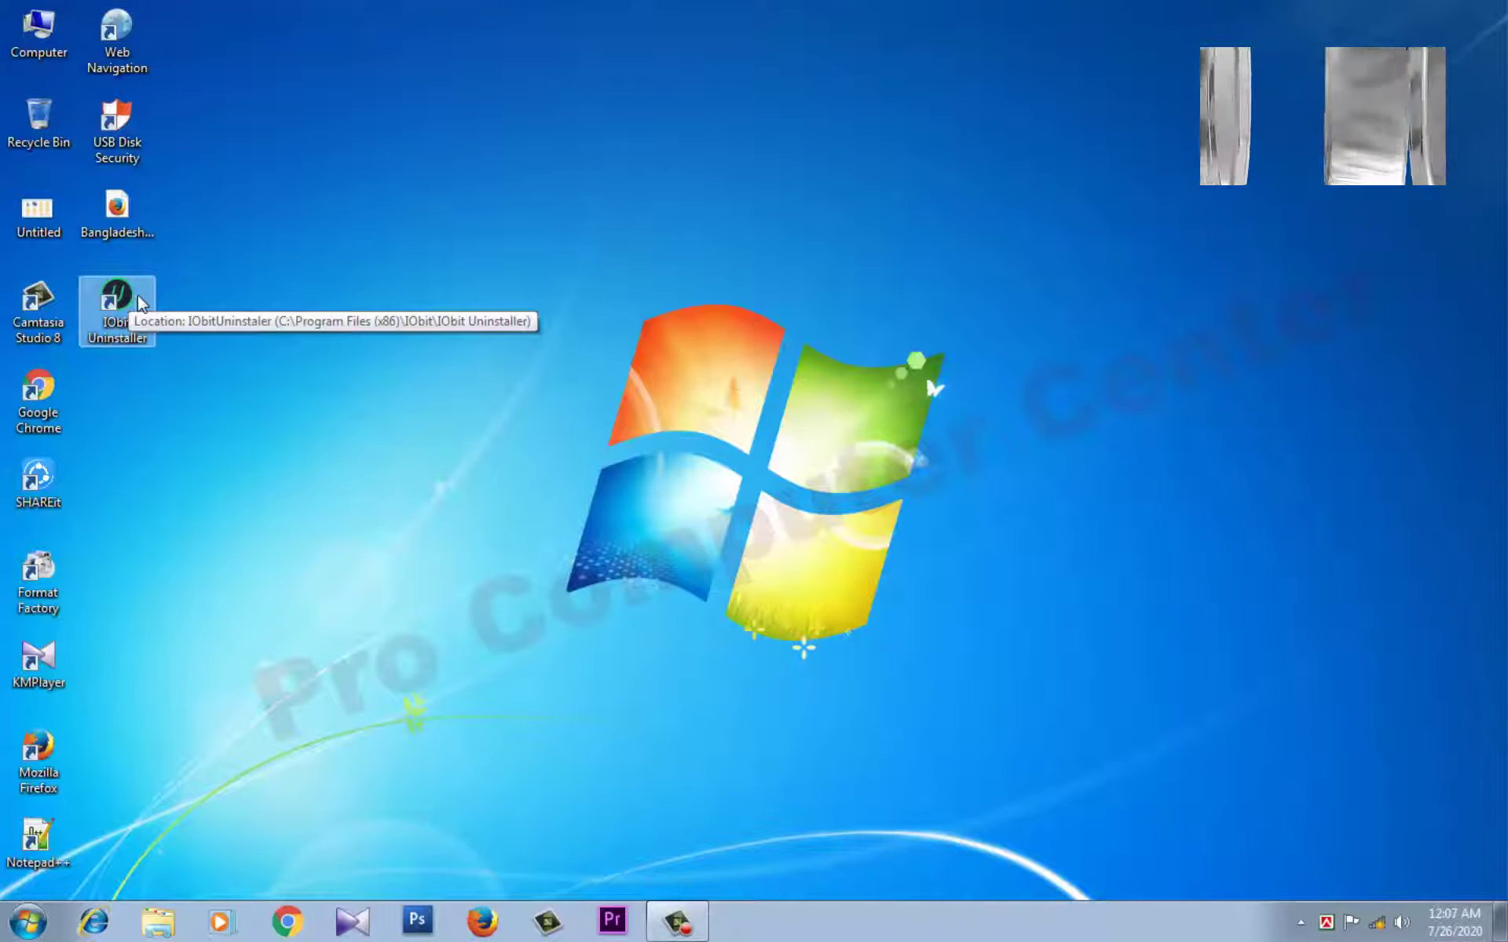
Move the IObit Uninstaller shortcut toward the middle of the desktop and launch the program.
left_click_drag(123, 309, 593, 309)
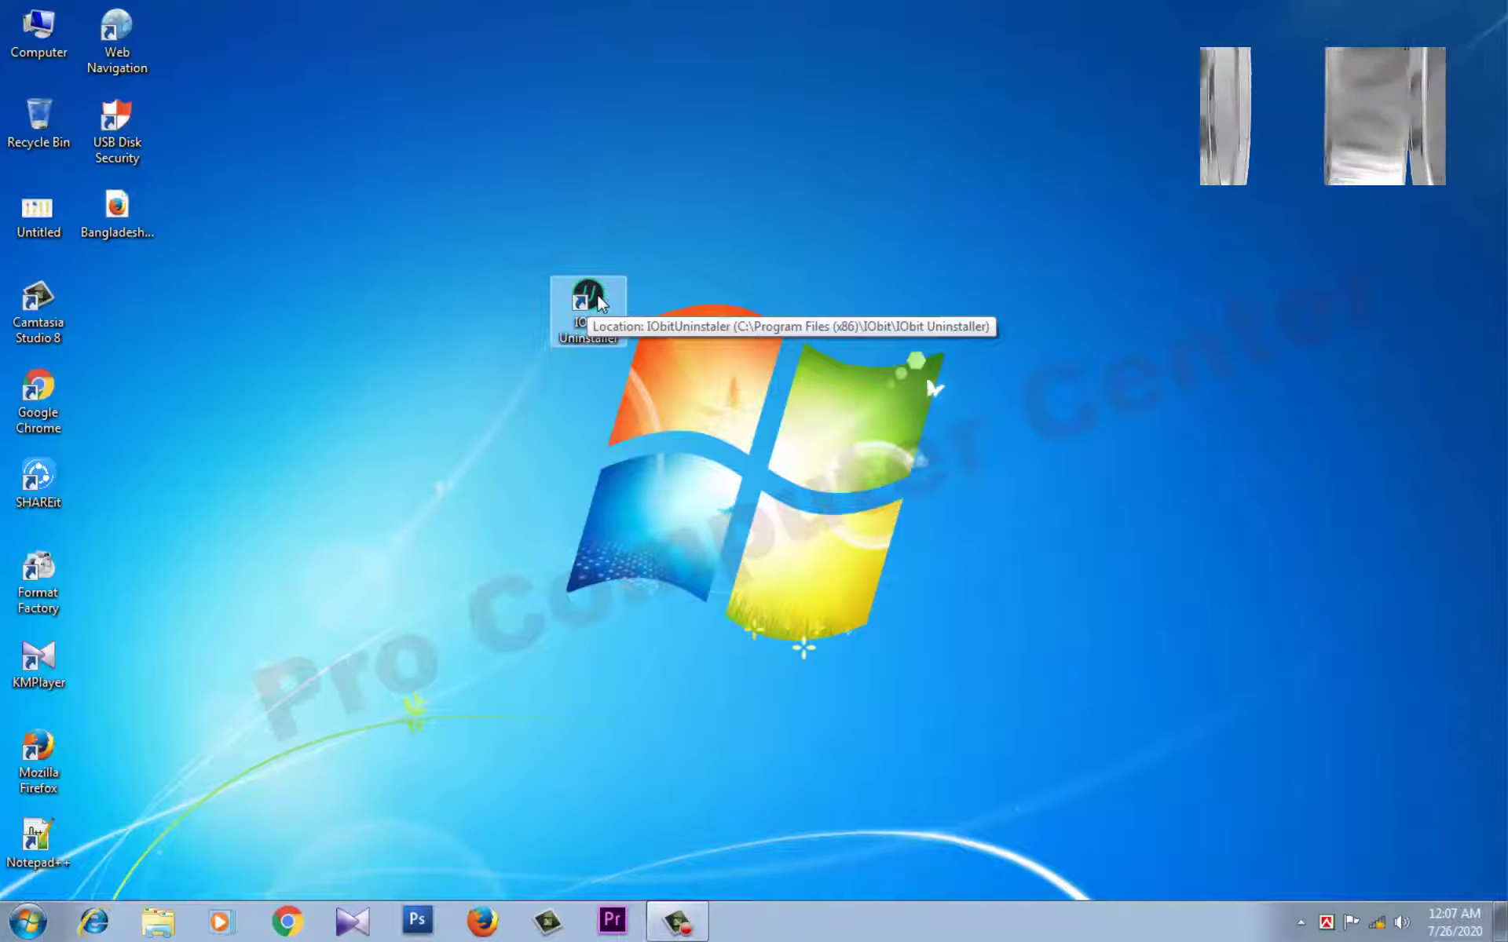
double_click(597, 298)
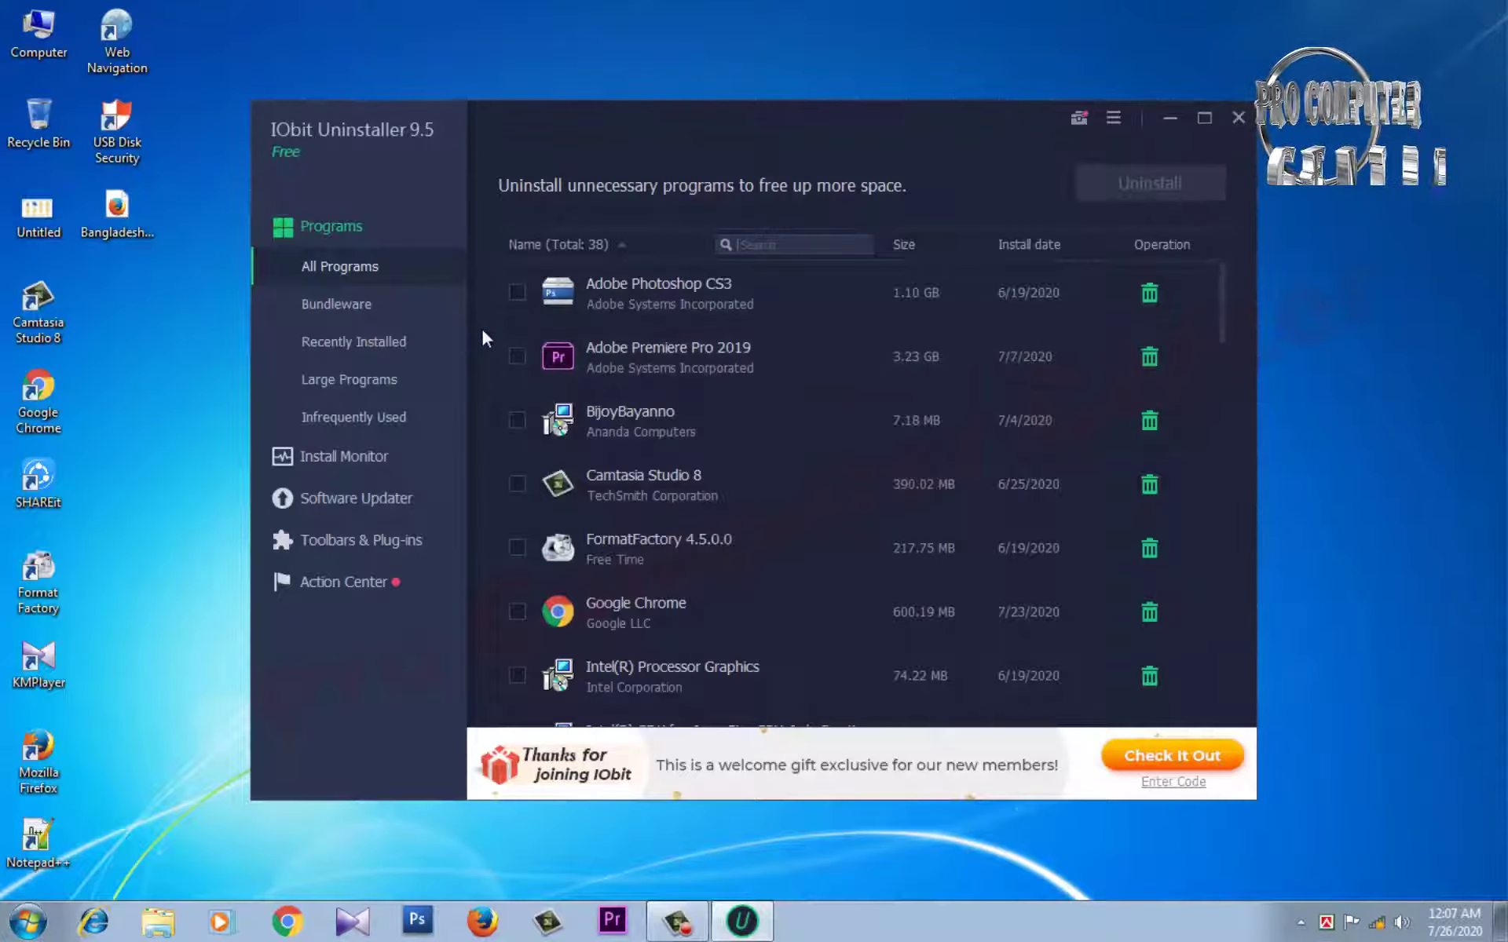
Mark both Microsoft SQL Server Compact 3.5 SP2 entries, SQL Server System CLR Types and both Visual C++ 2005 Redistributables for removal.
scroll(736, 356, "down", 3)
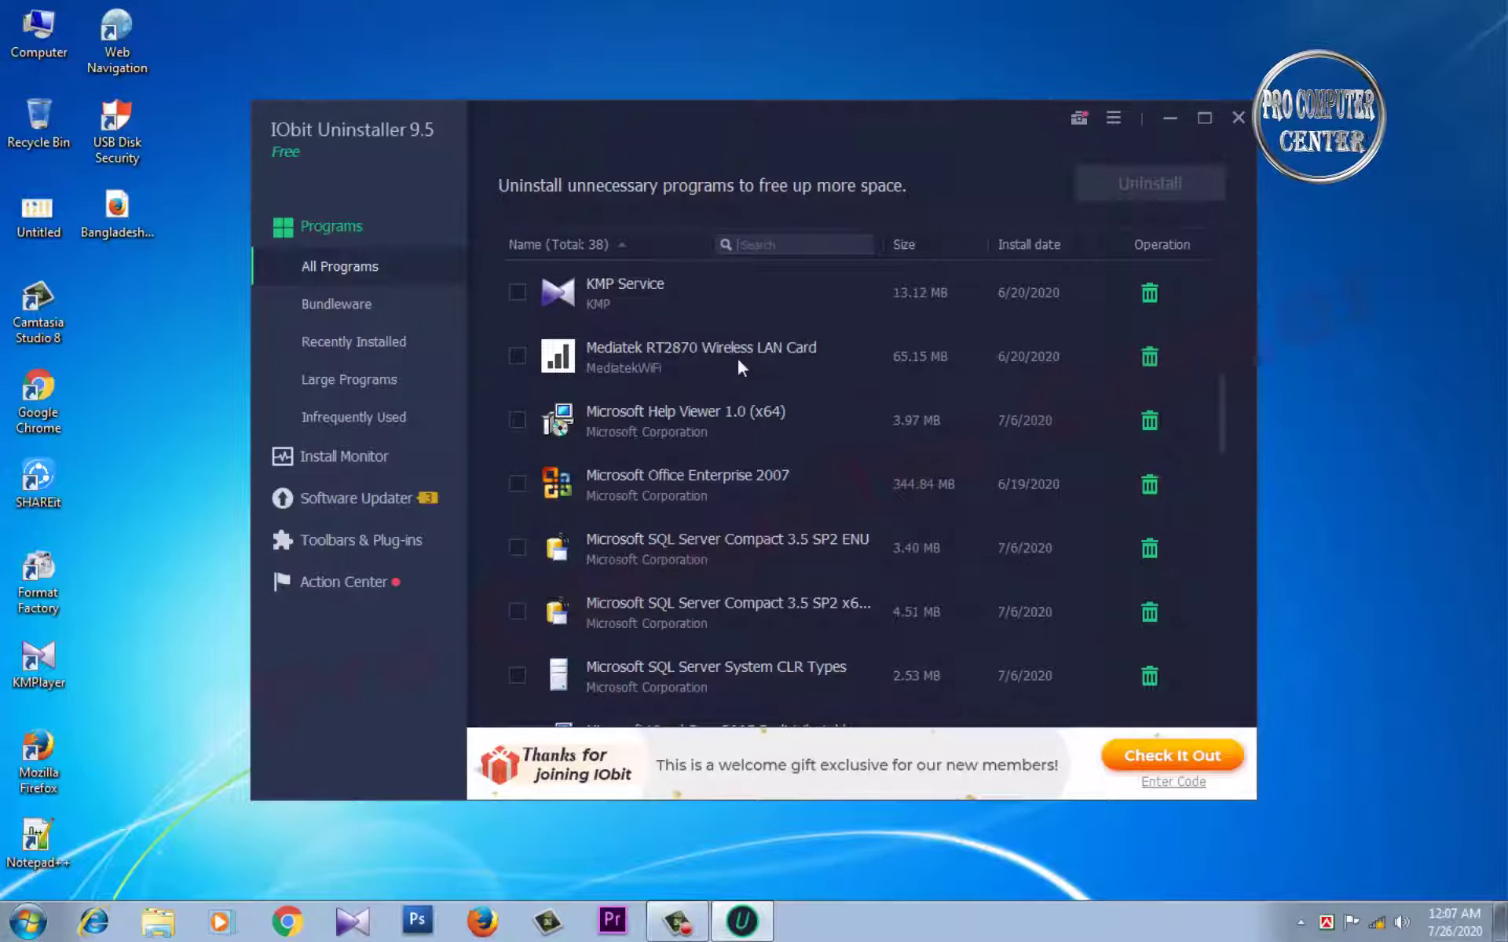
scroll(737, 357, "up", 2)
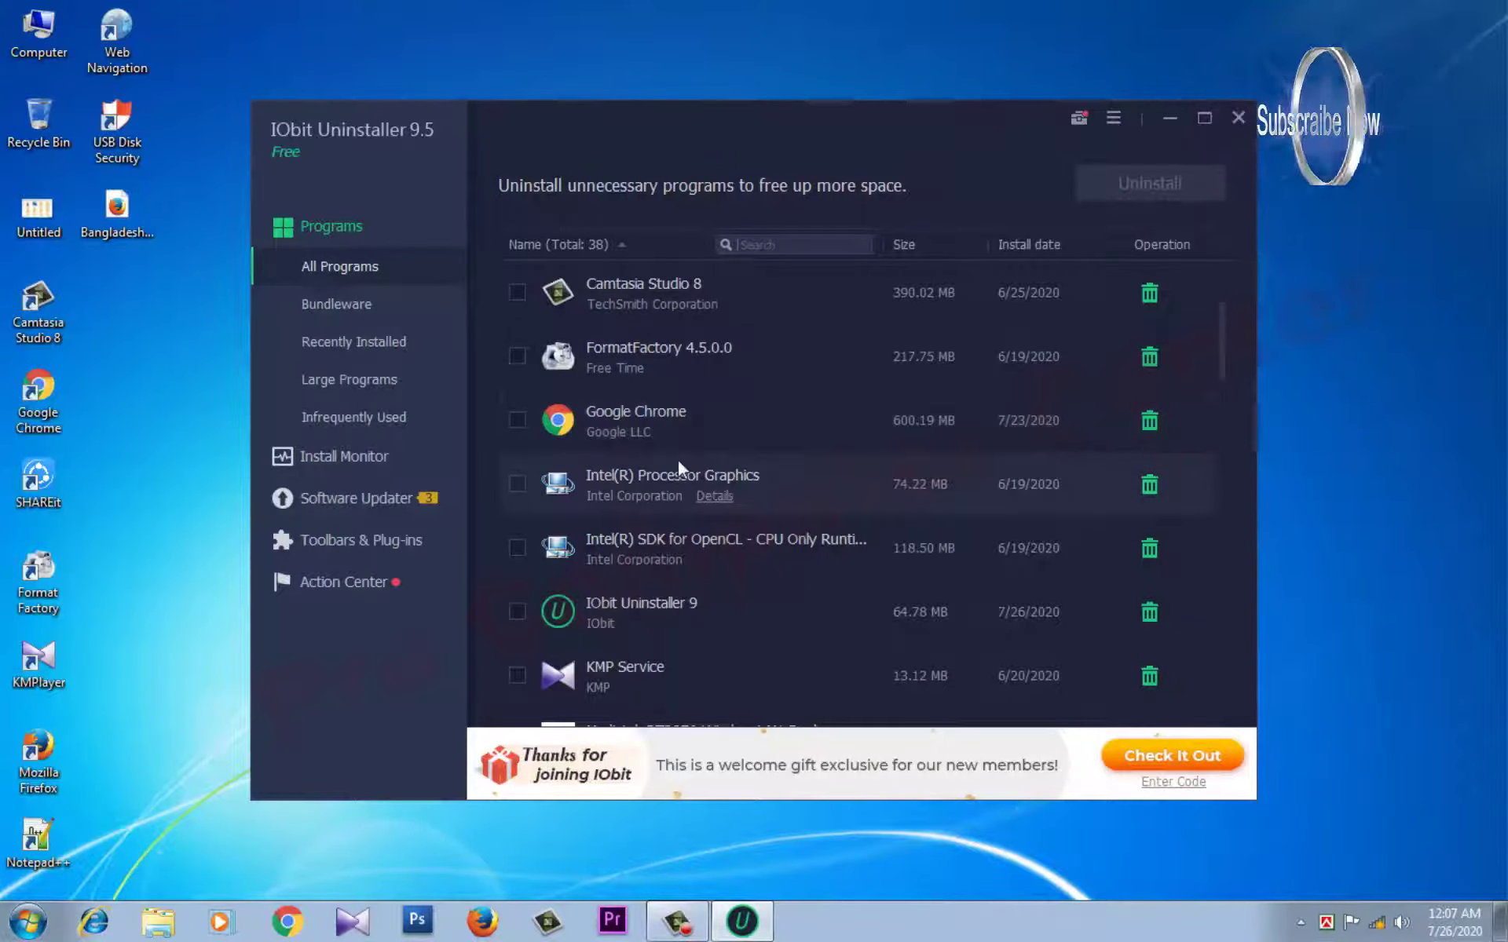
scroll(677, 458, "down", 2)
scroll(679, 592, "down", 1)
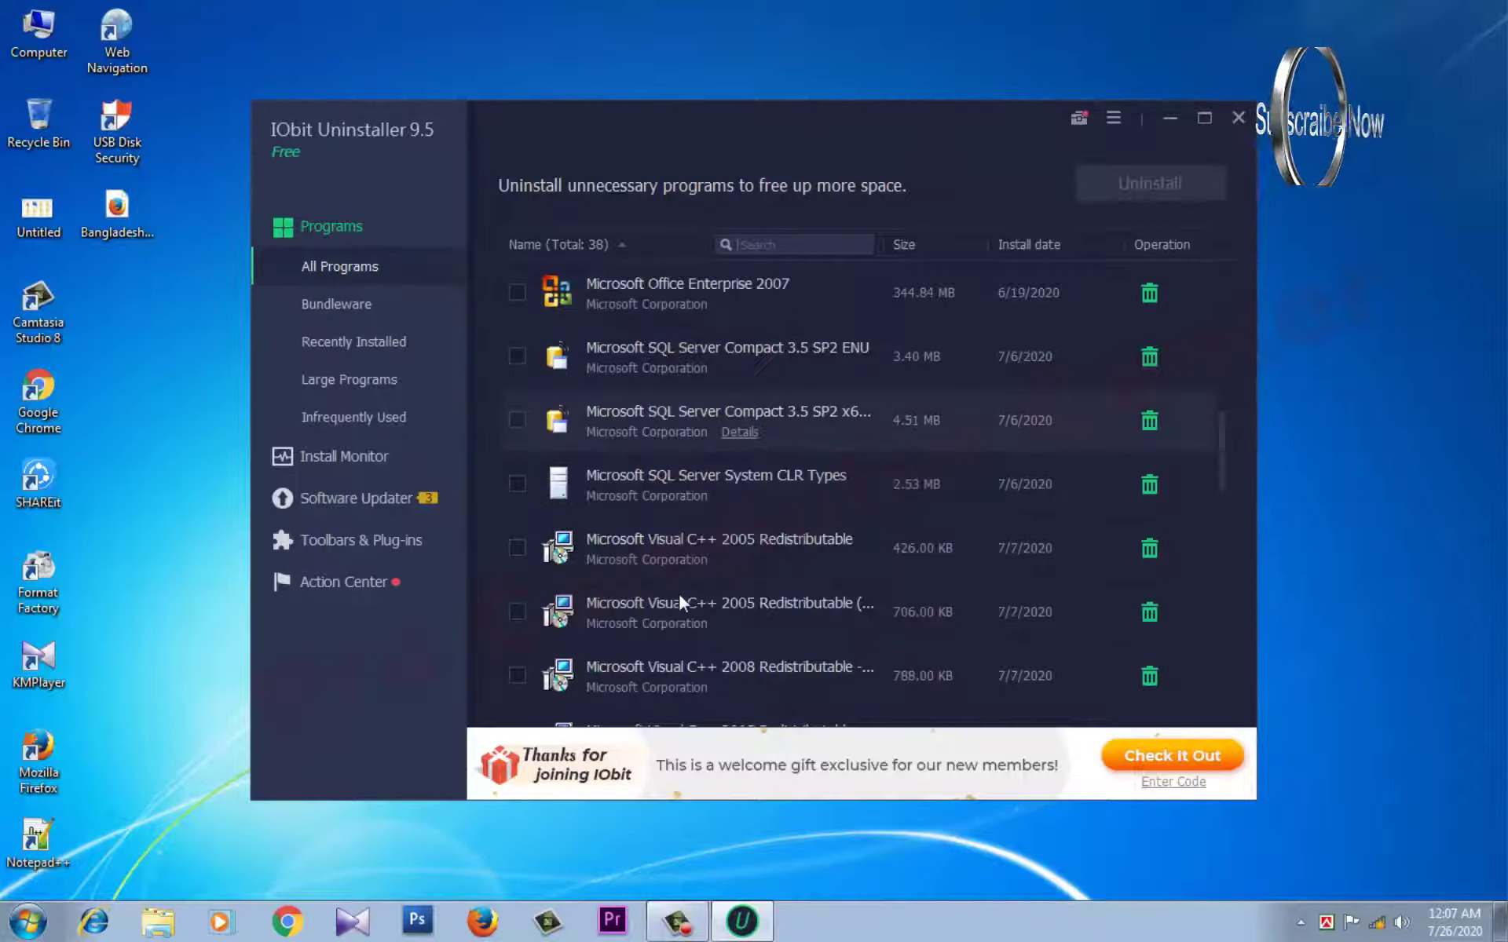
left_click(518, 355)
left_click(518, 419)
left_click(520, 481)
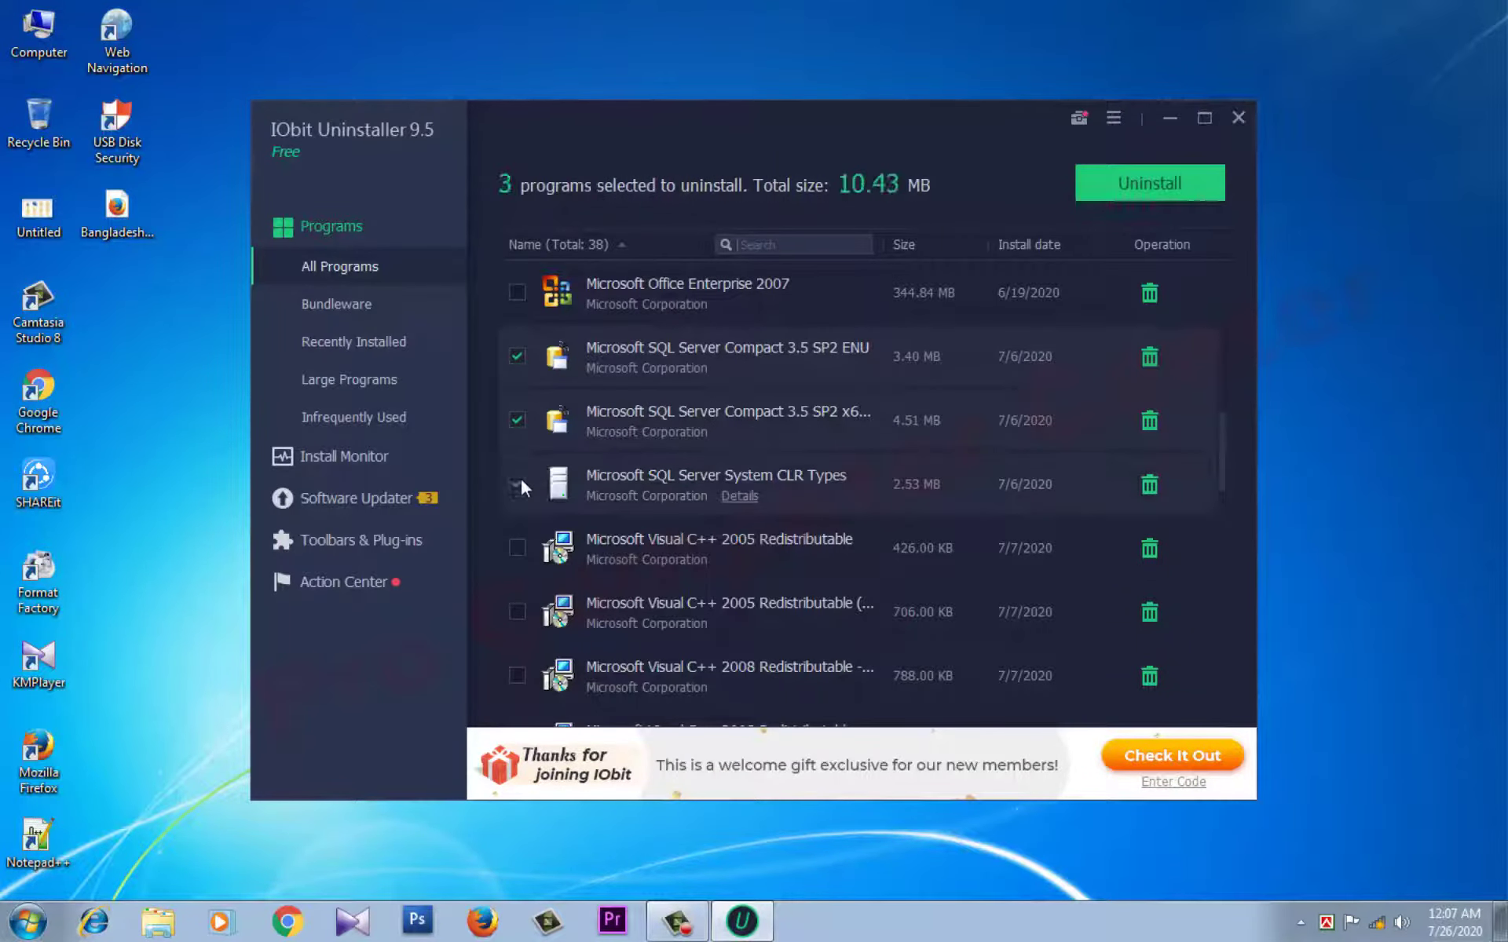
left_click(516, 547)
left_click(515, 611)
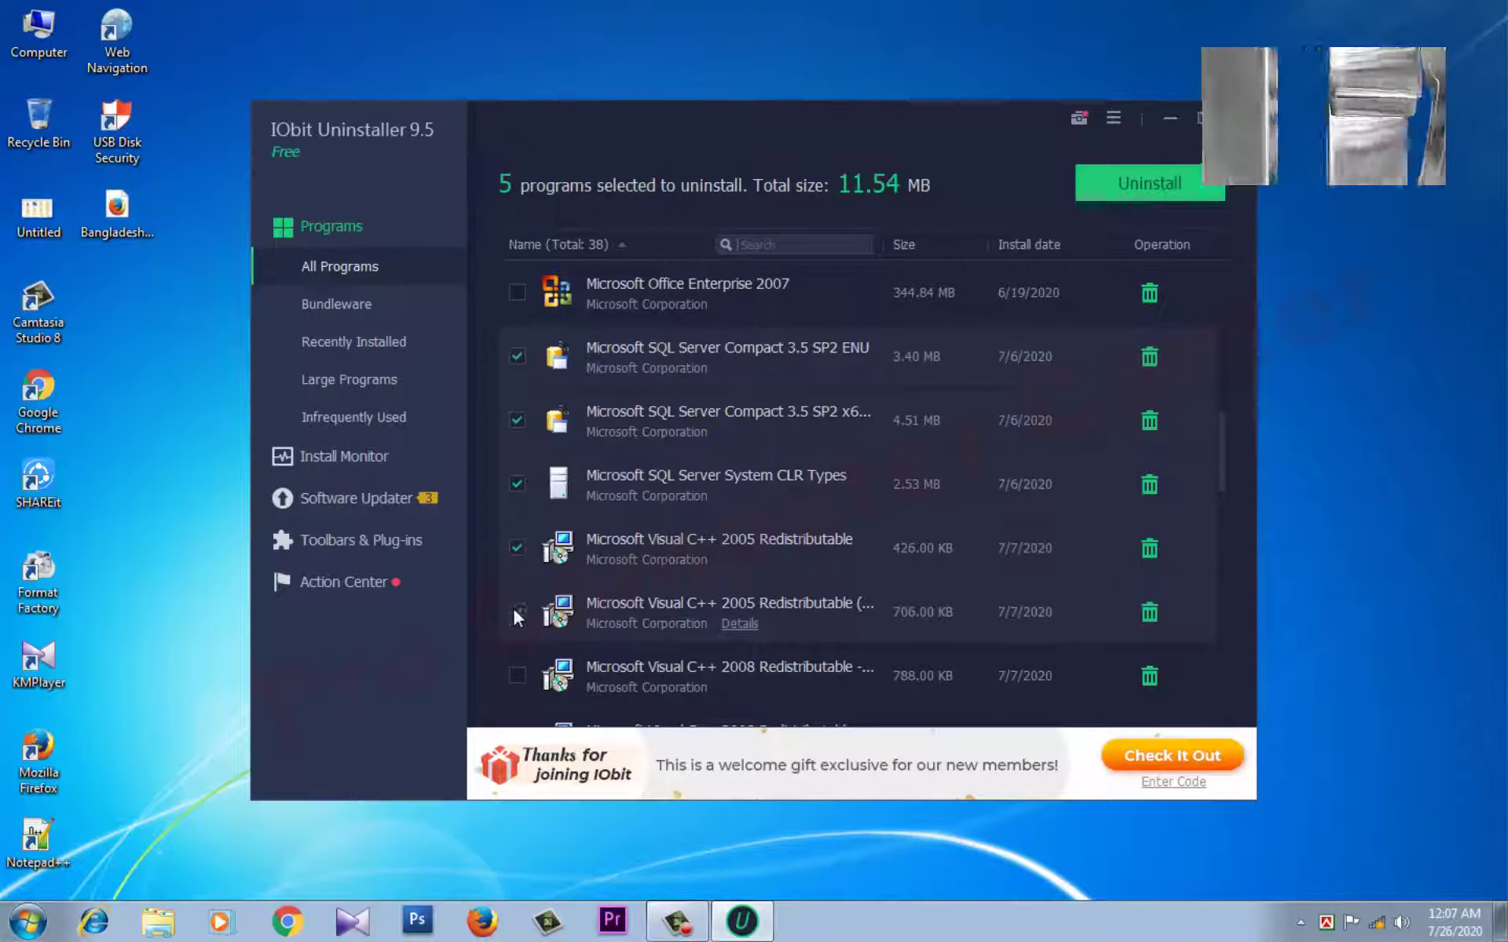
Mark the three Microsoft Visual C++ 2008 Redistributables and the Visual C++ 2010 x64 Redistributable for removal.
scroll(535, 585, "down", 3)
left_click(517, 478)
left_click(517, 541)
left_click(517, 605)
left_click(517, 668)
Mark the Visual C++ 2010 x64 Runtime, the 2010 x86 Redistributable, and both 2012 and both 2017 Redistributables for removal.
scroll(550, 620, "down", 3)
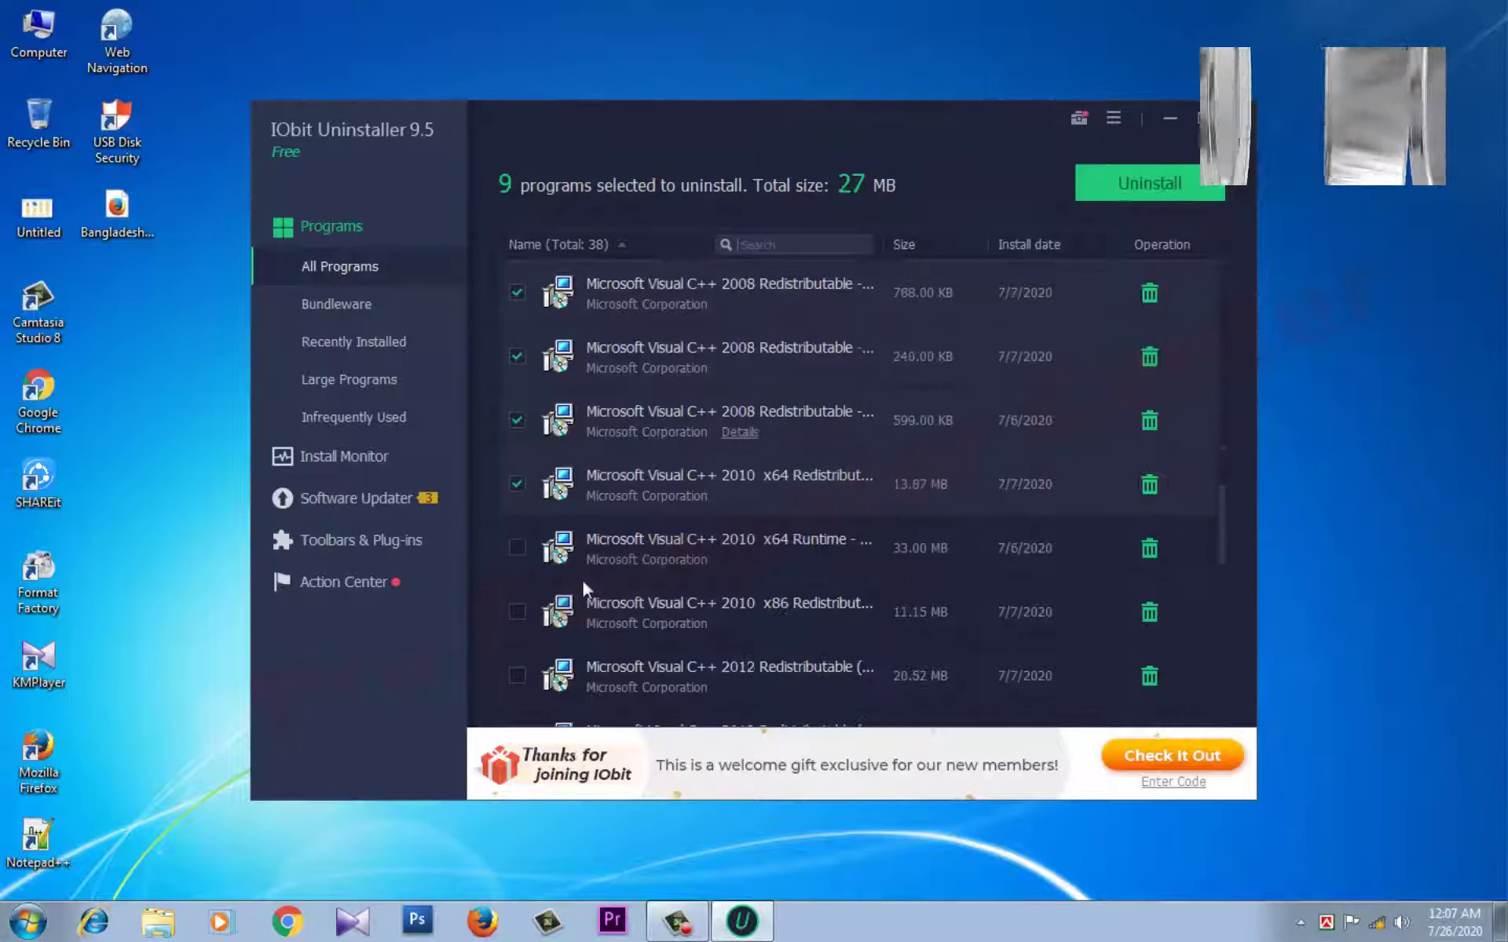
scroll(582, 578, "down", 3)
left_click(517, 355)
left_click(517, 419)
left_click(517, 481)
left_click(517, 546)
left_click(517, 610)
left_click(516, 673)
Mark Microsoft Visual Studio 2010 Express Prerequisites and Microsoft Help Viewer 1.0 for removal.
scroll(521, 671, "down", 6)
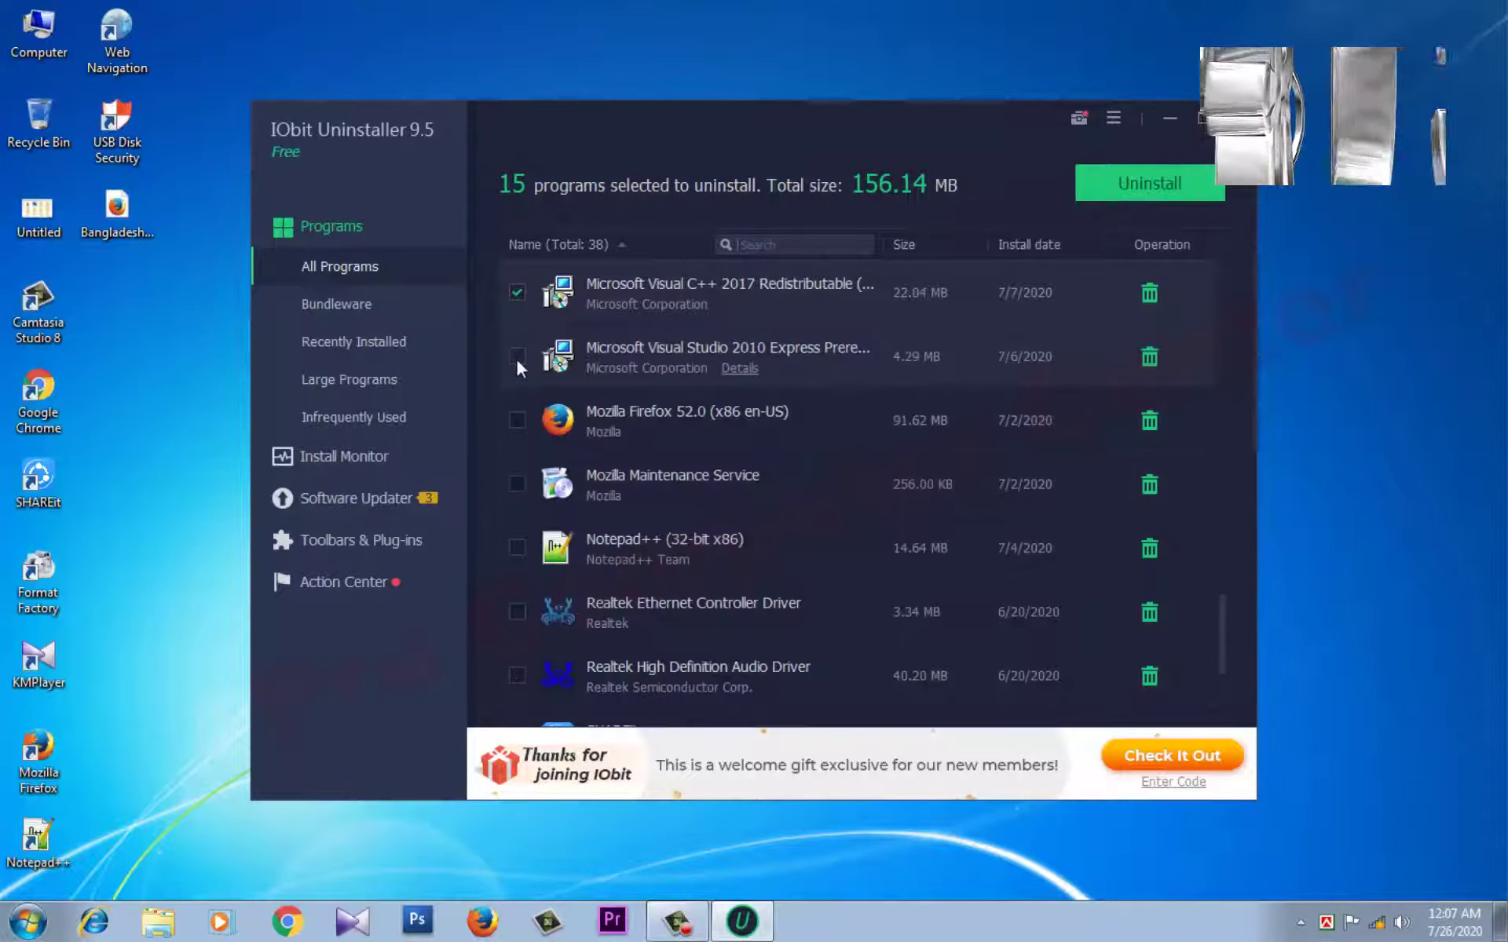
left_click(517, 356)
scroll(531, 596, "down", 3)
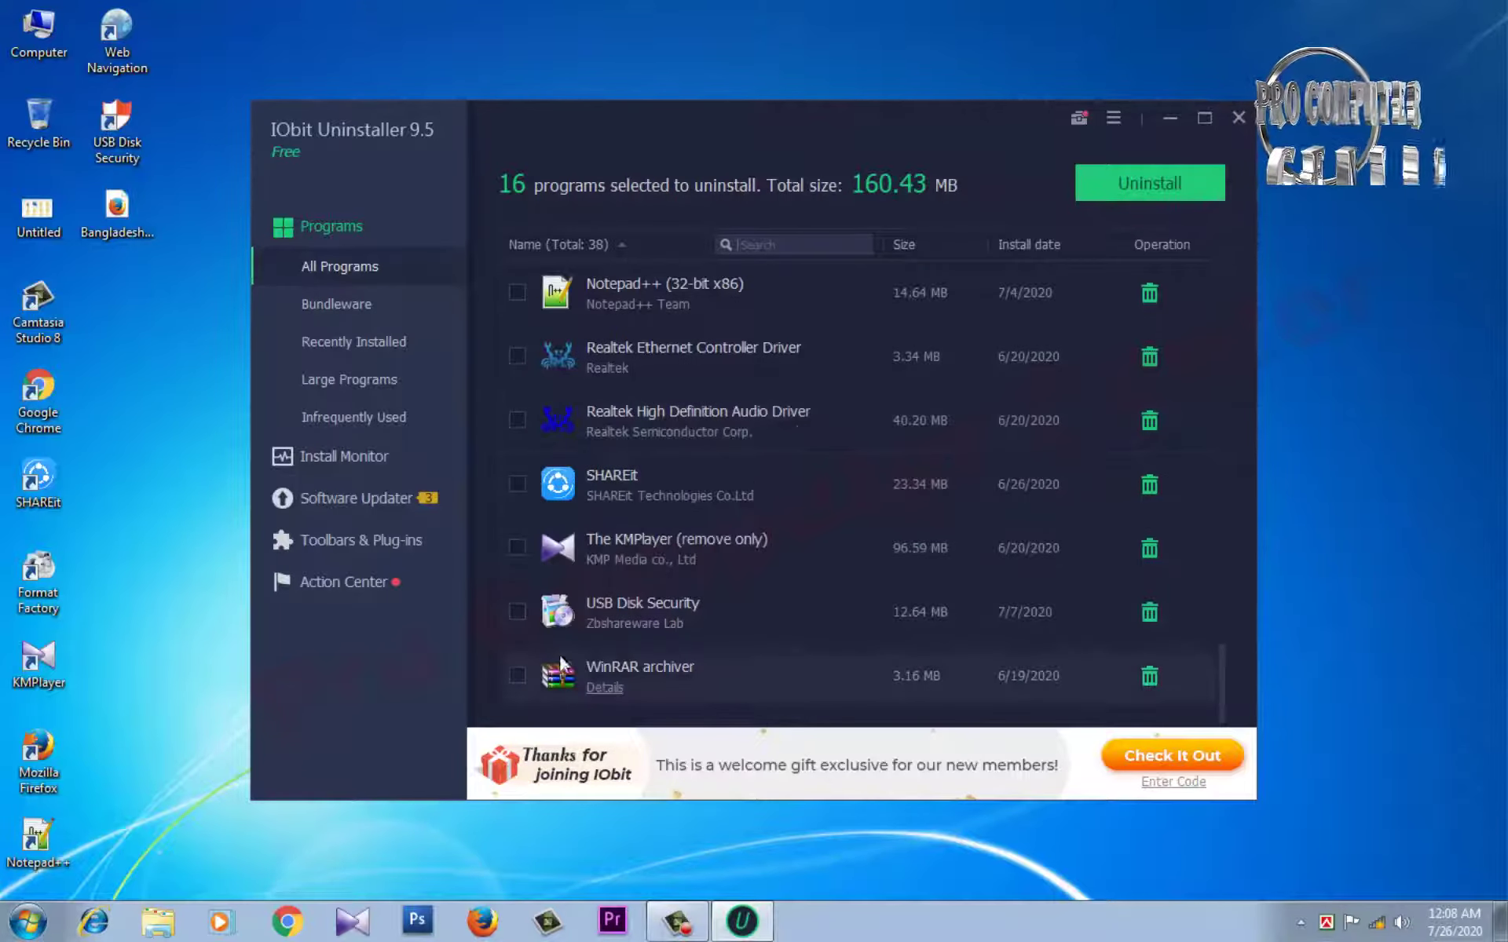
scroll(550, 550, "up", 7)
left_click(517, 356)
Start uninstalling the selected programs, with a restore point created beforehand and residual files removed automatically.
scroll(534, 409, "up", 4)
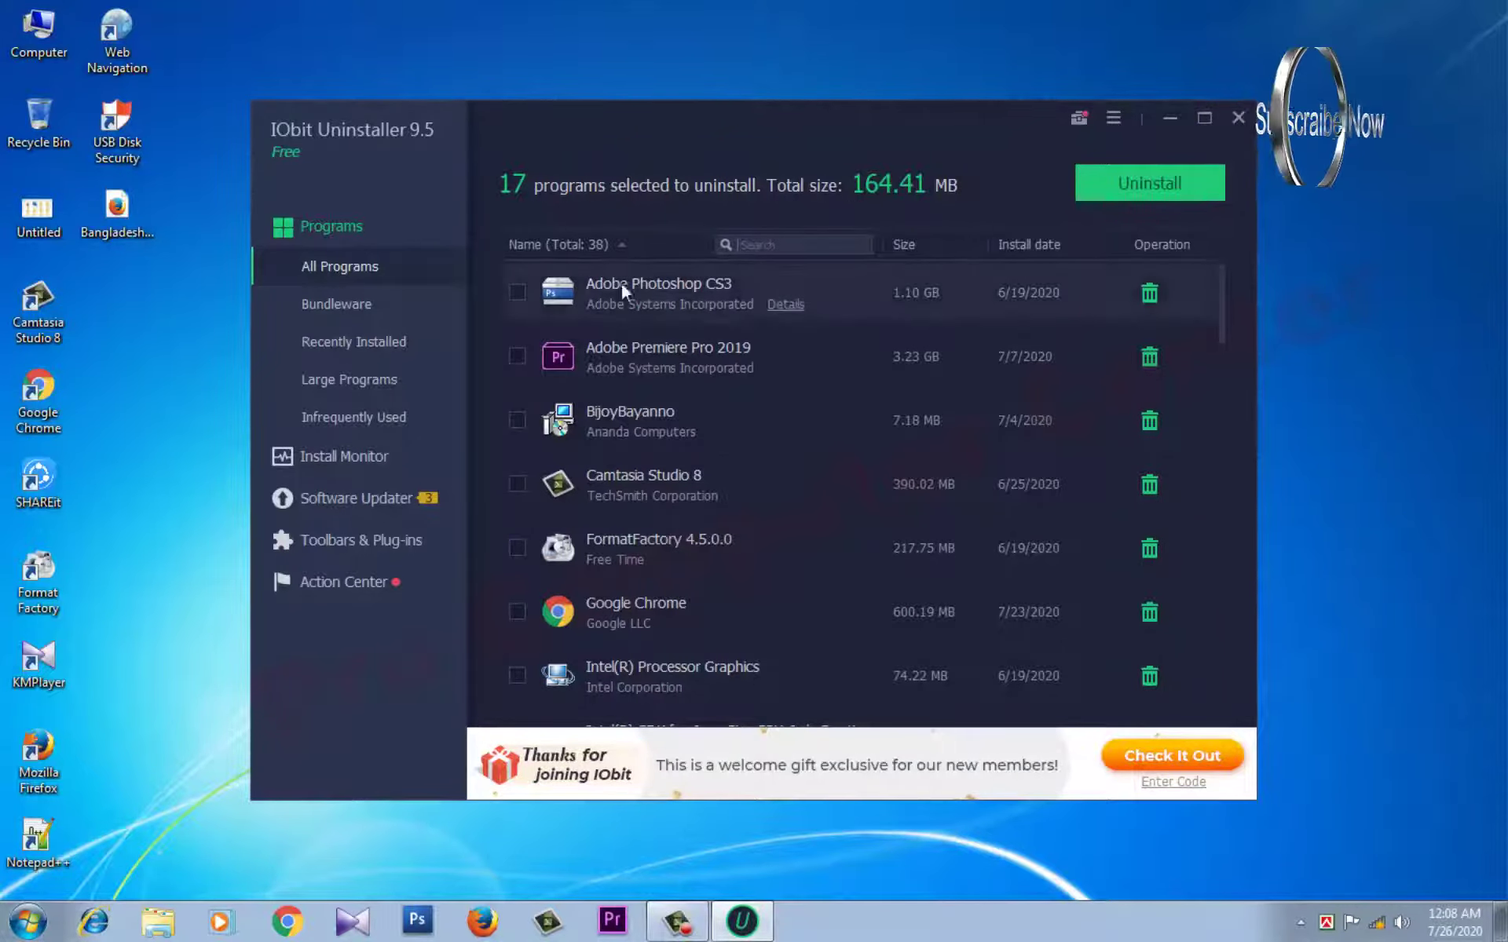
left_click(1153, 186)
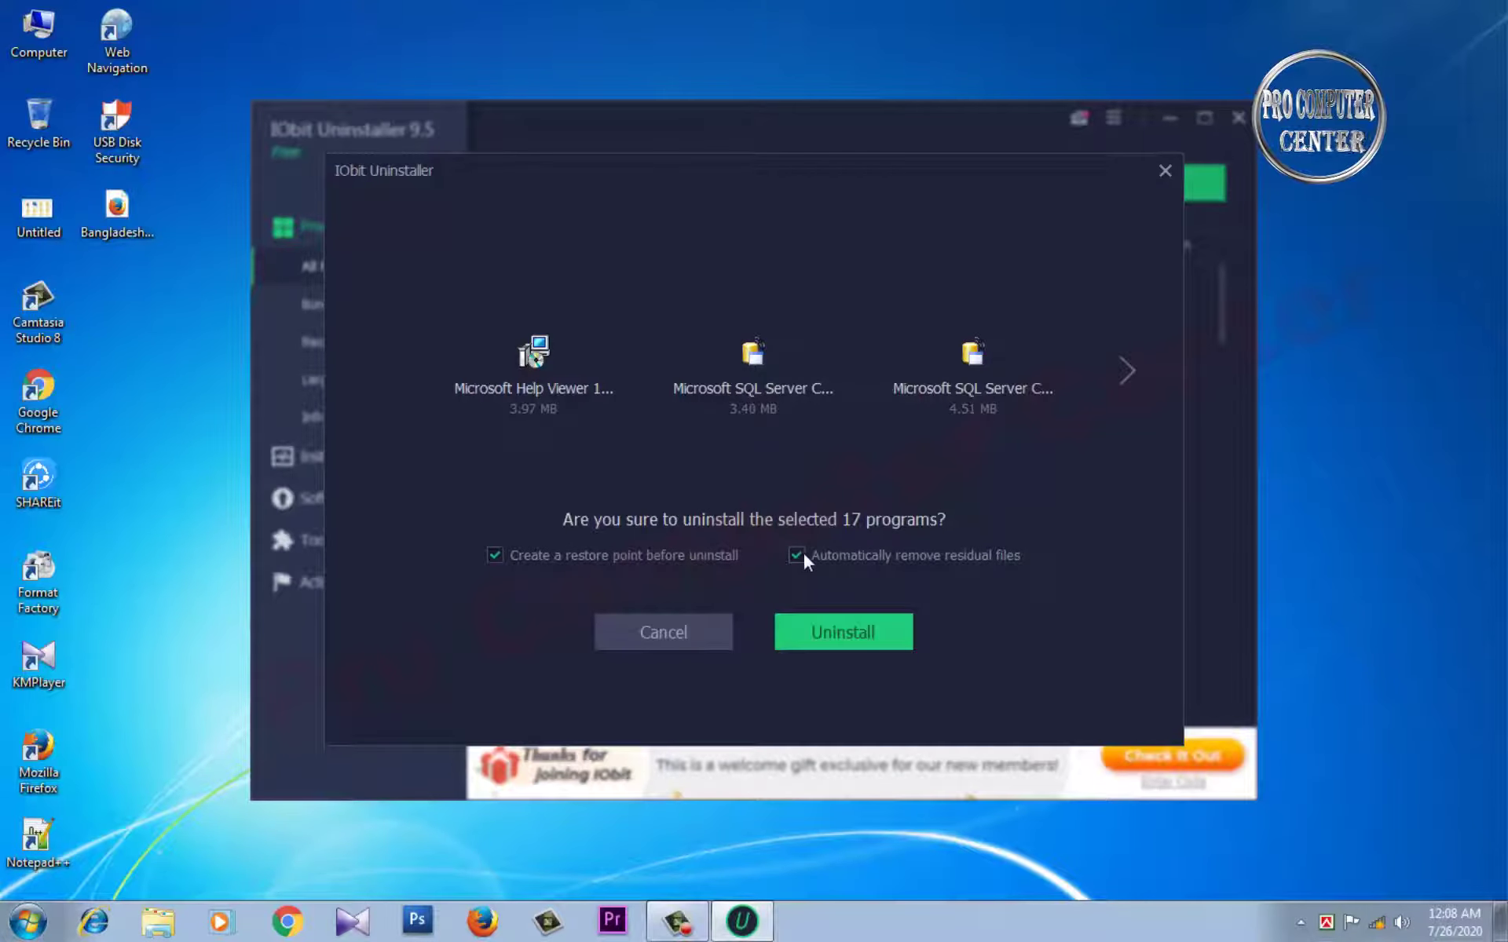
left_click(826, 633)
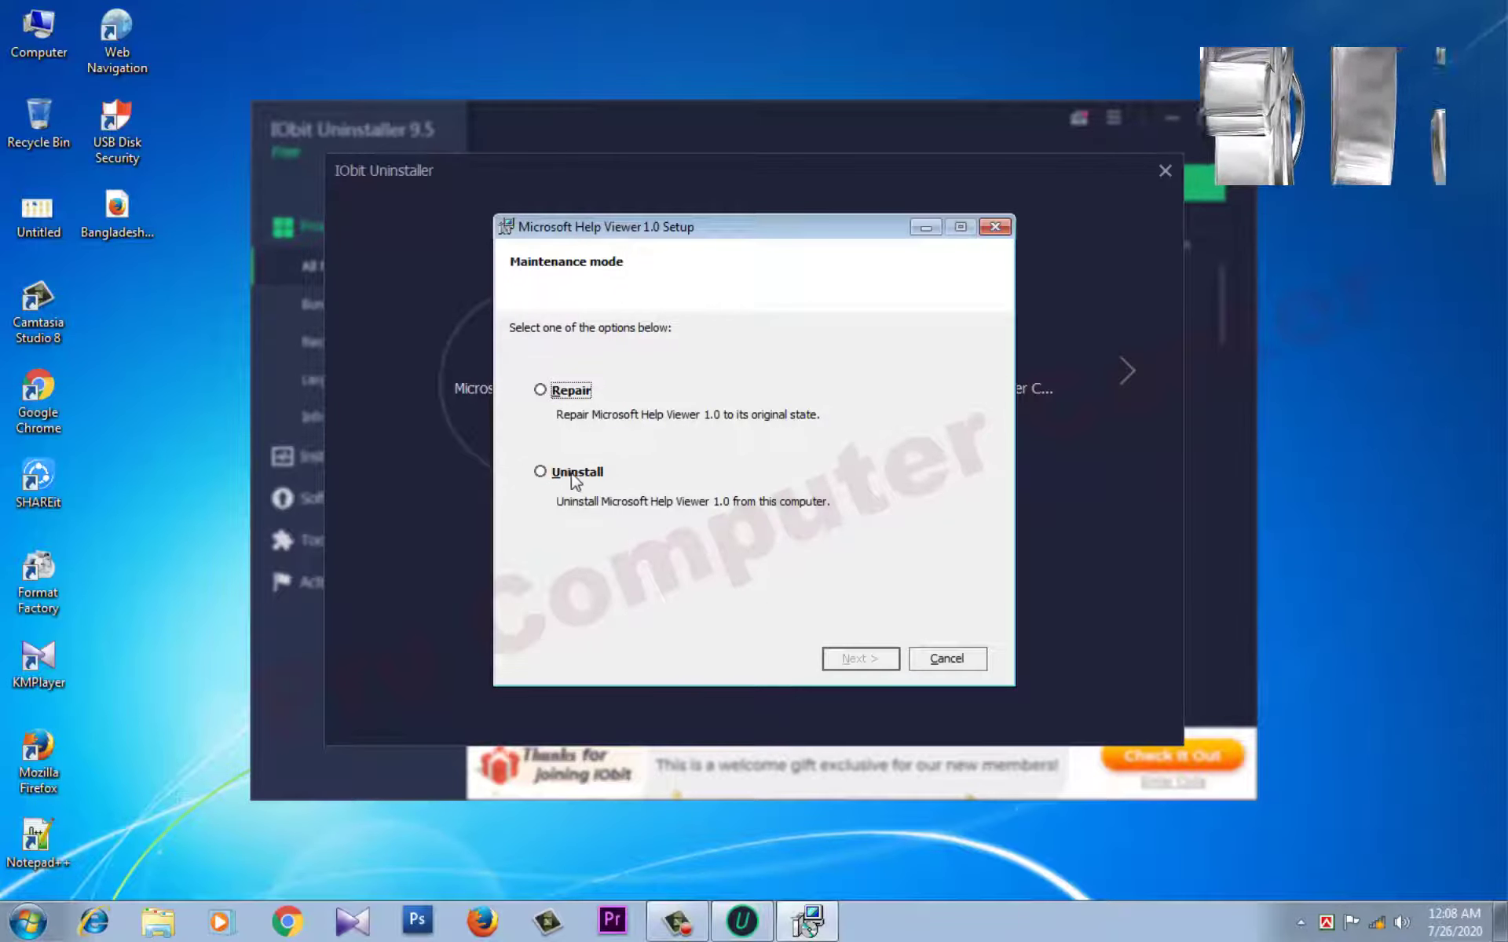
Uninstall Microsoft Help Viewer 1.0 through its maintenance wizard and finish the setup.
left_click(542, 473)
left_click(855, 663)
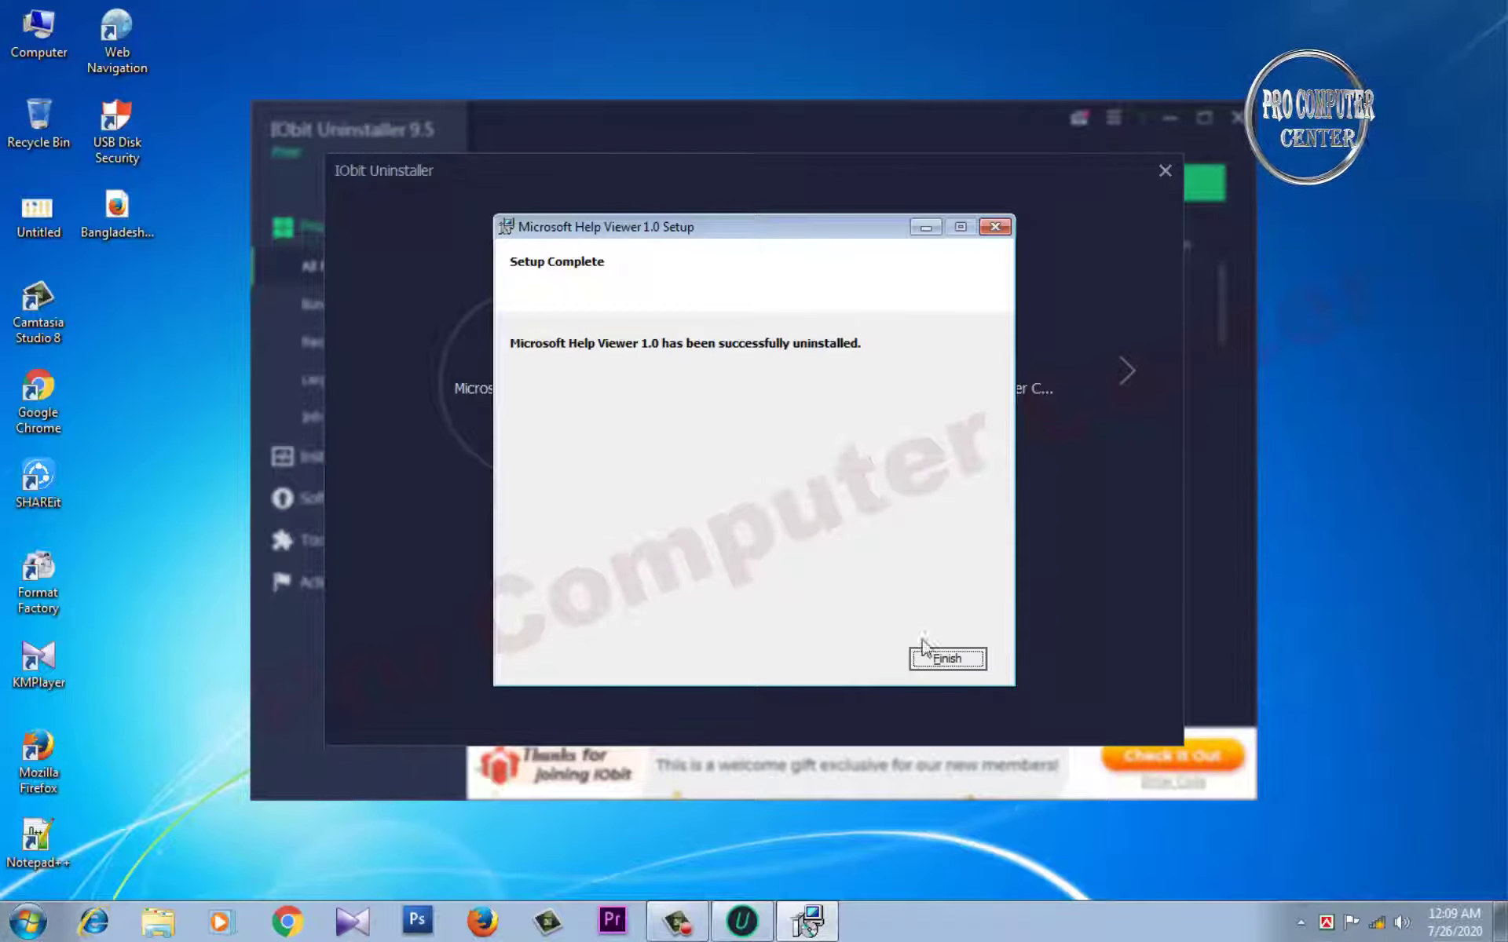
left_click(950, 664)
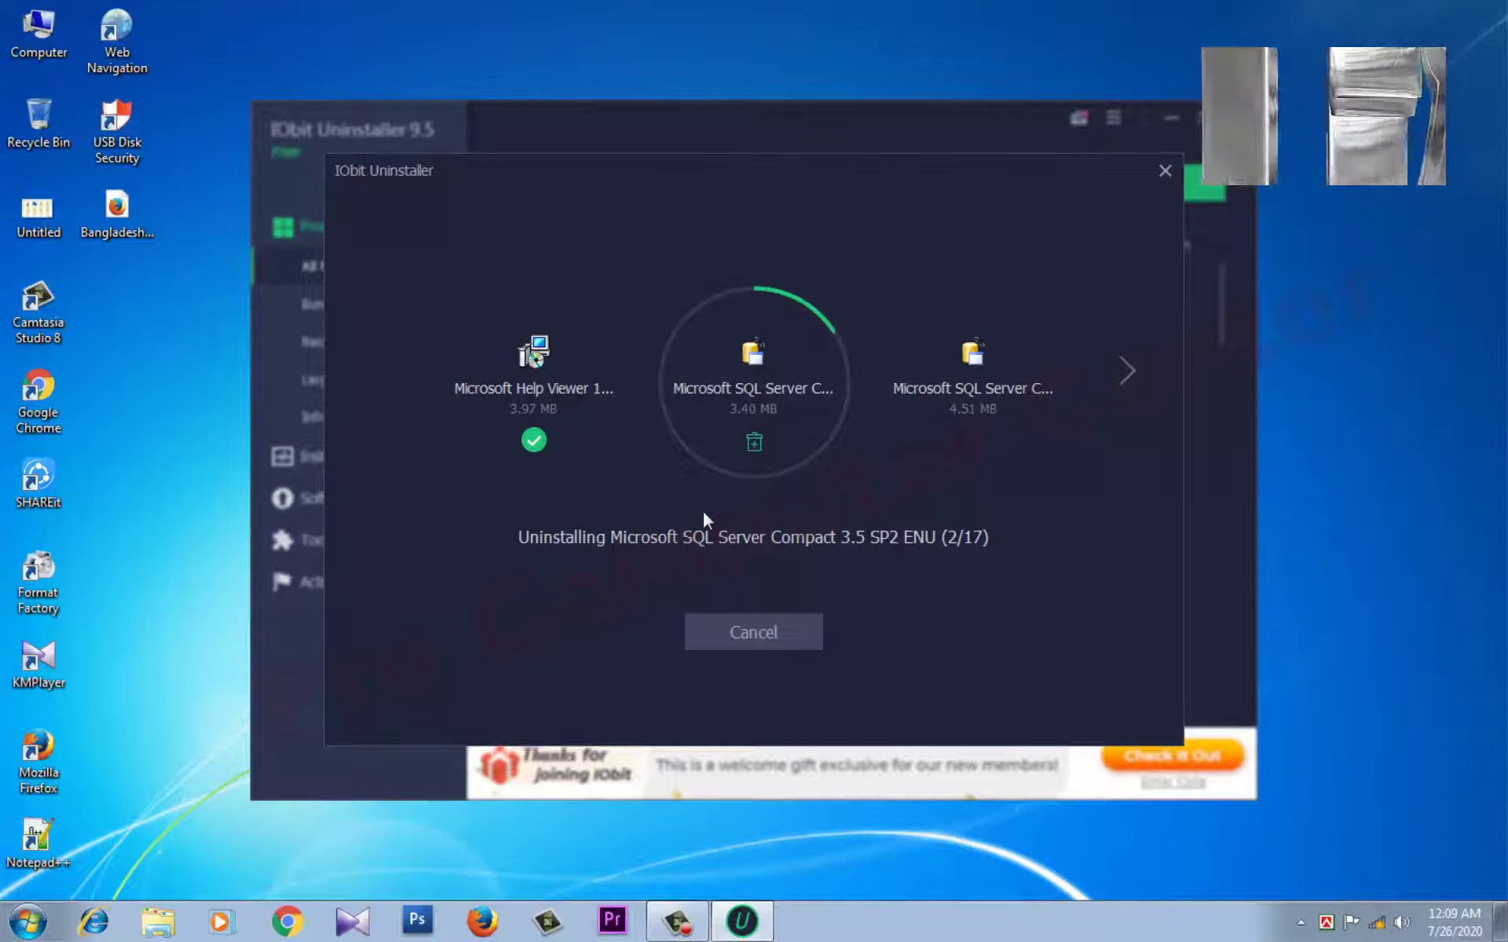
View the remaining programs in the uninstall queue and close the completion report.
left_click(1127, 371)
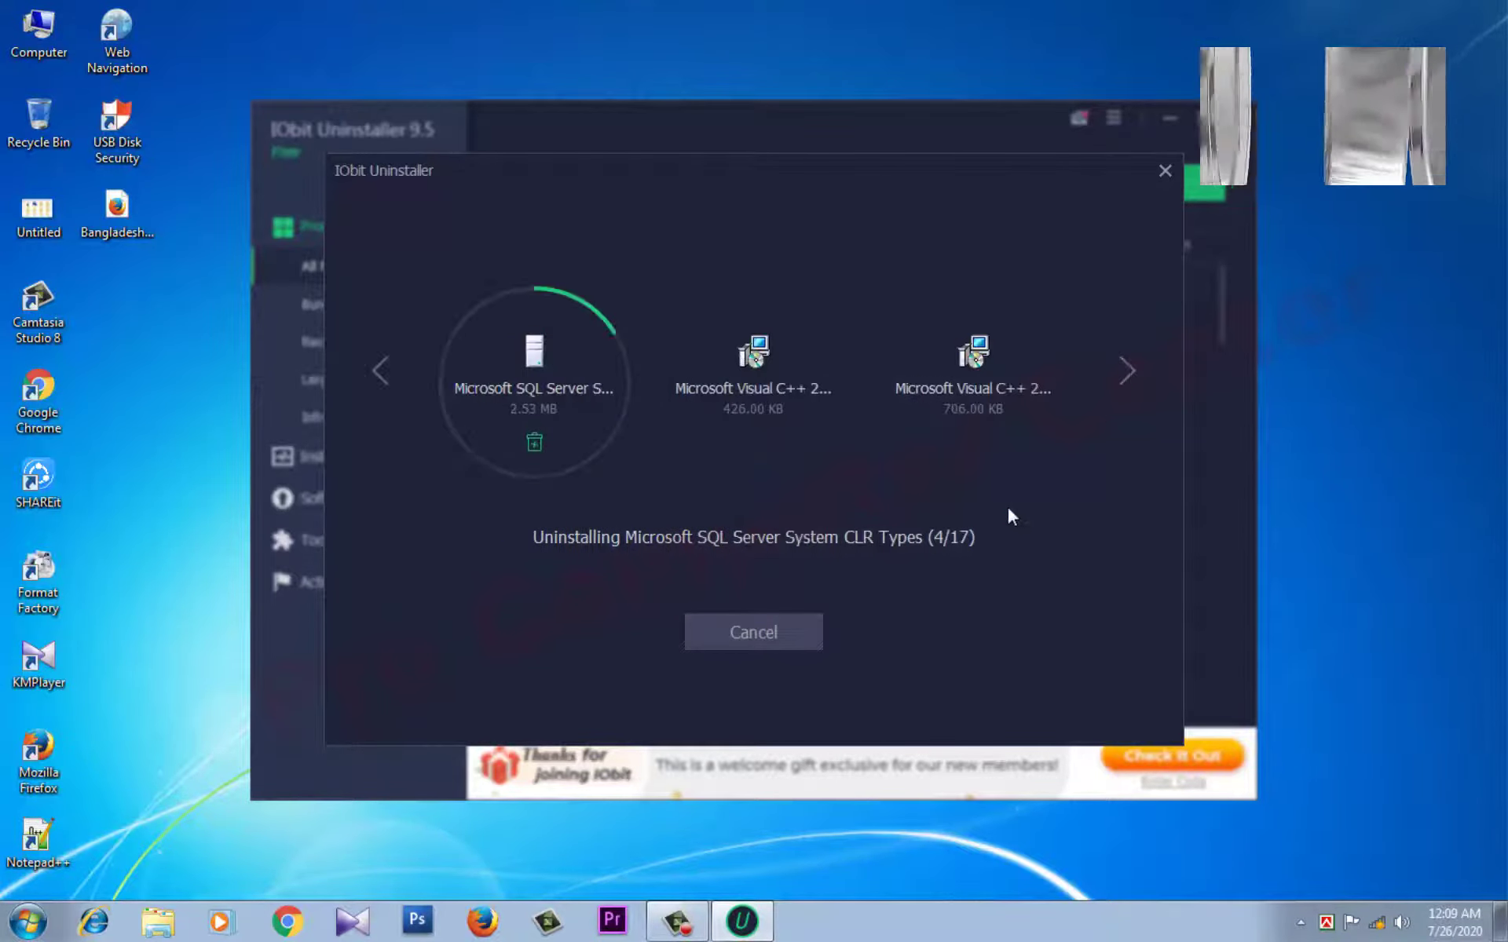
left_click(1127, 372)
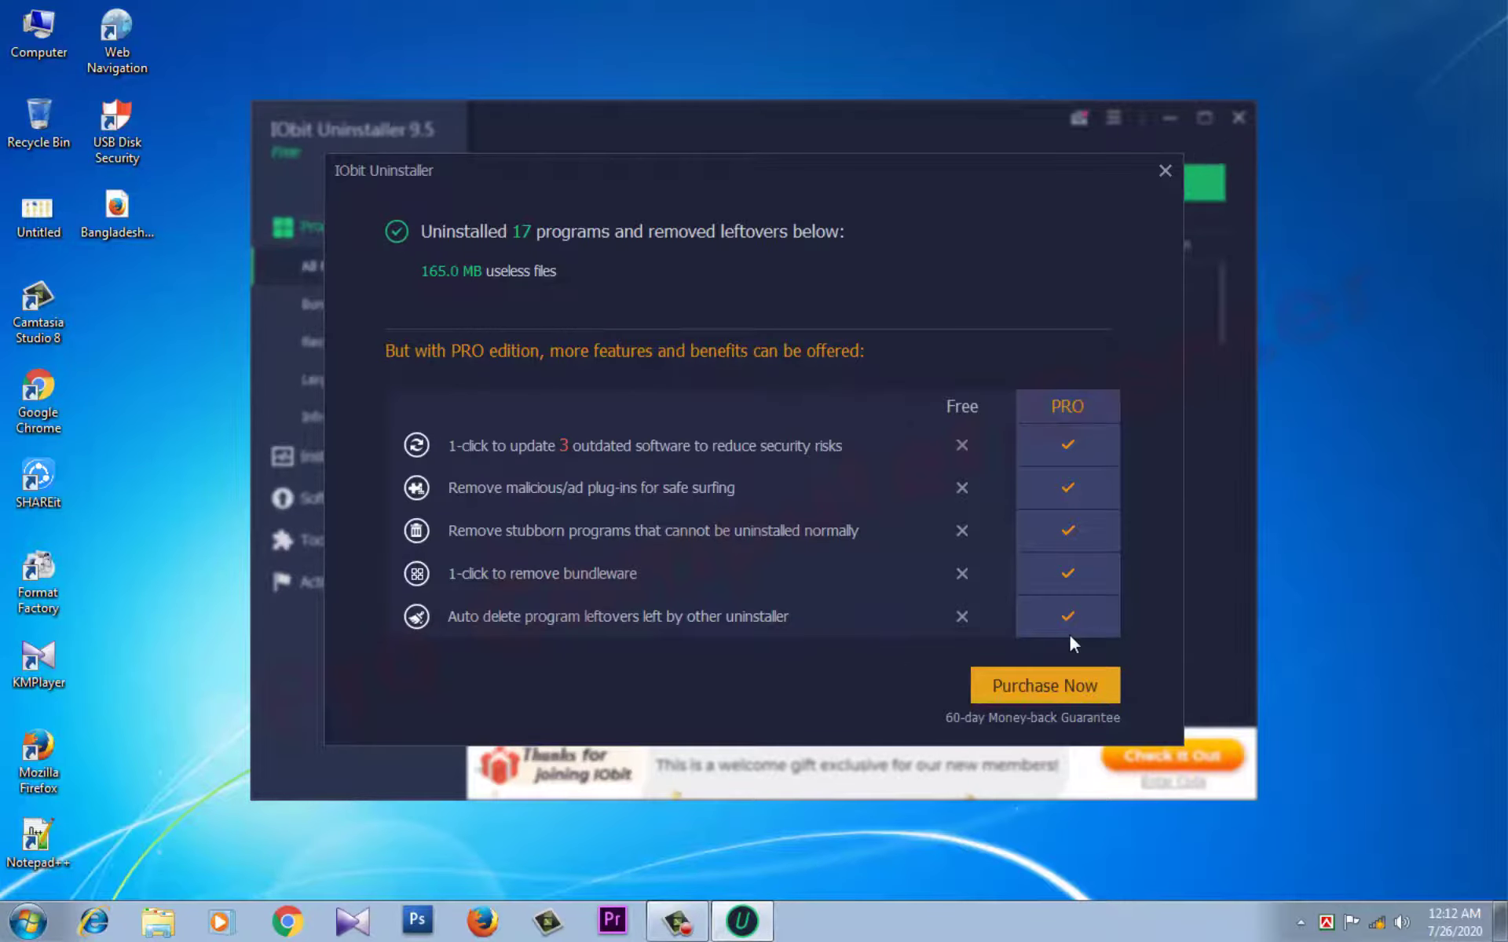
left_click(1163, 170)
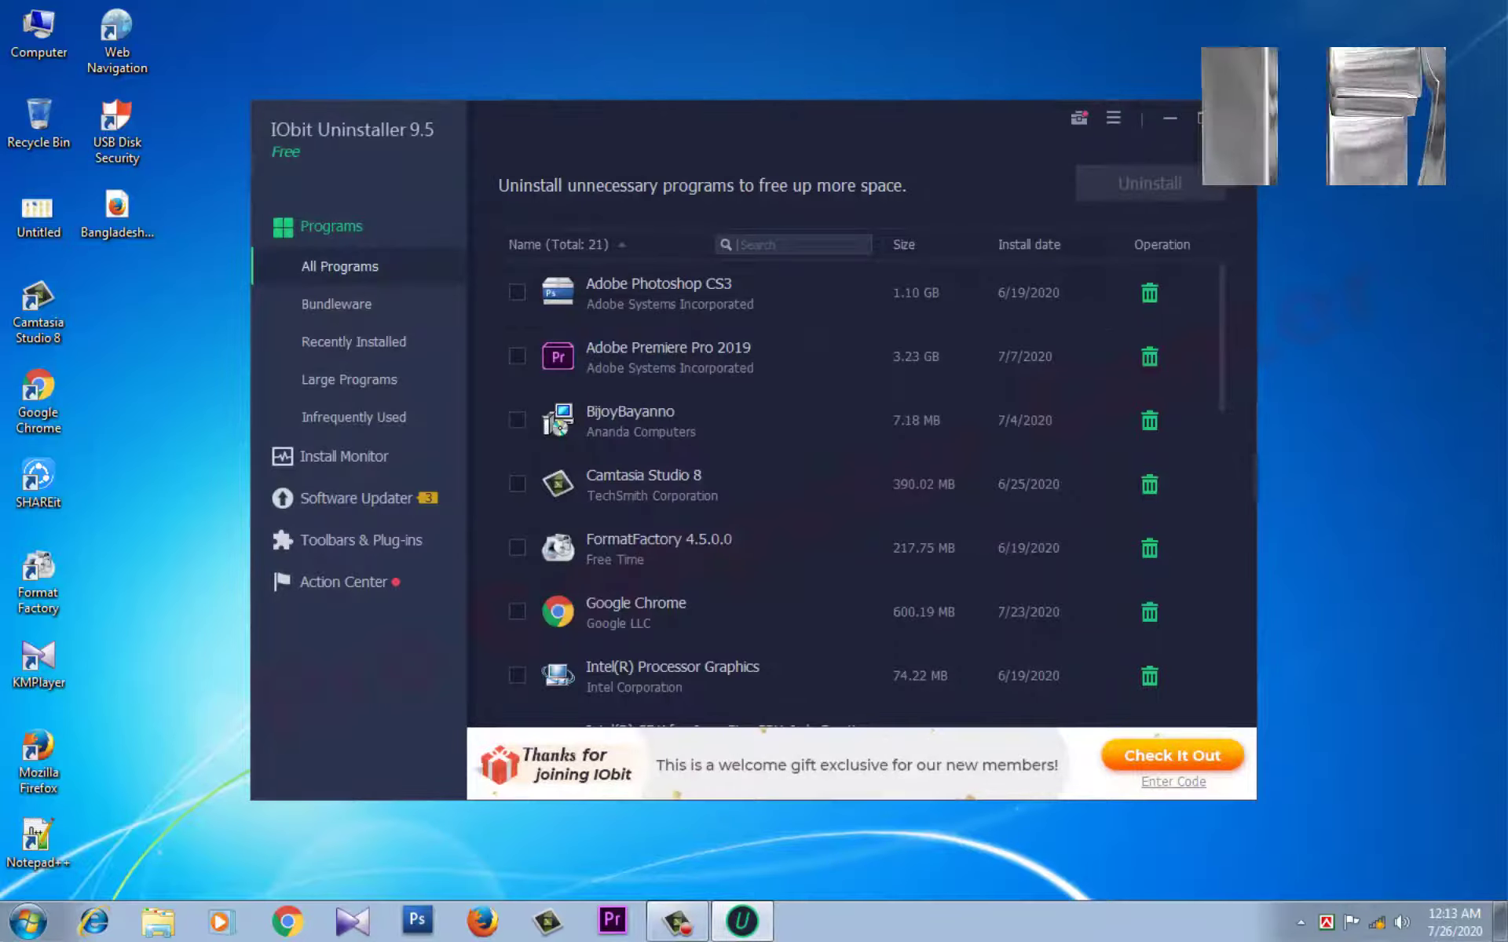
Close IObit Uninstaller and open the Computer window from the desktop.
left_click(1235, 118)
double_click(37, 35)
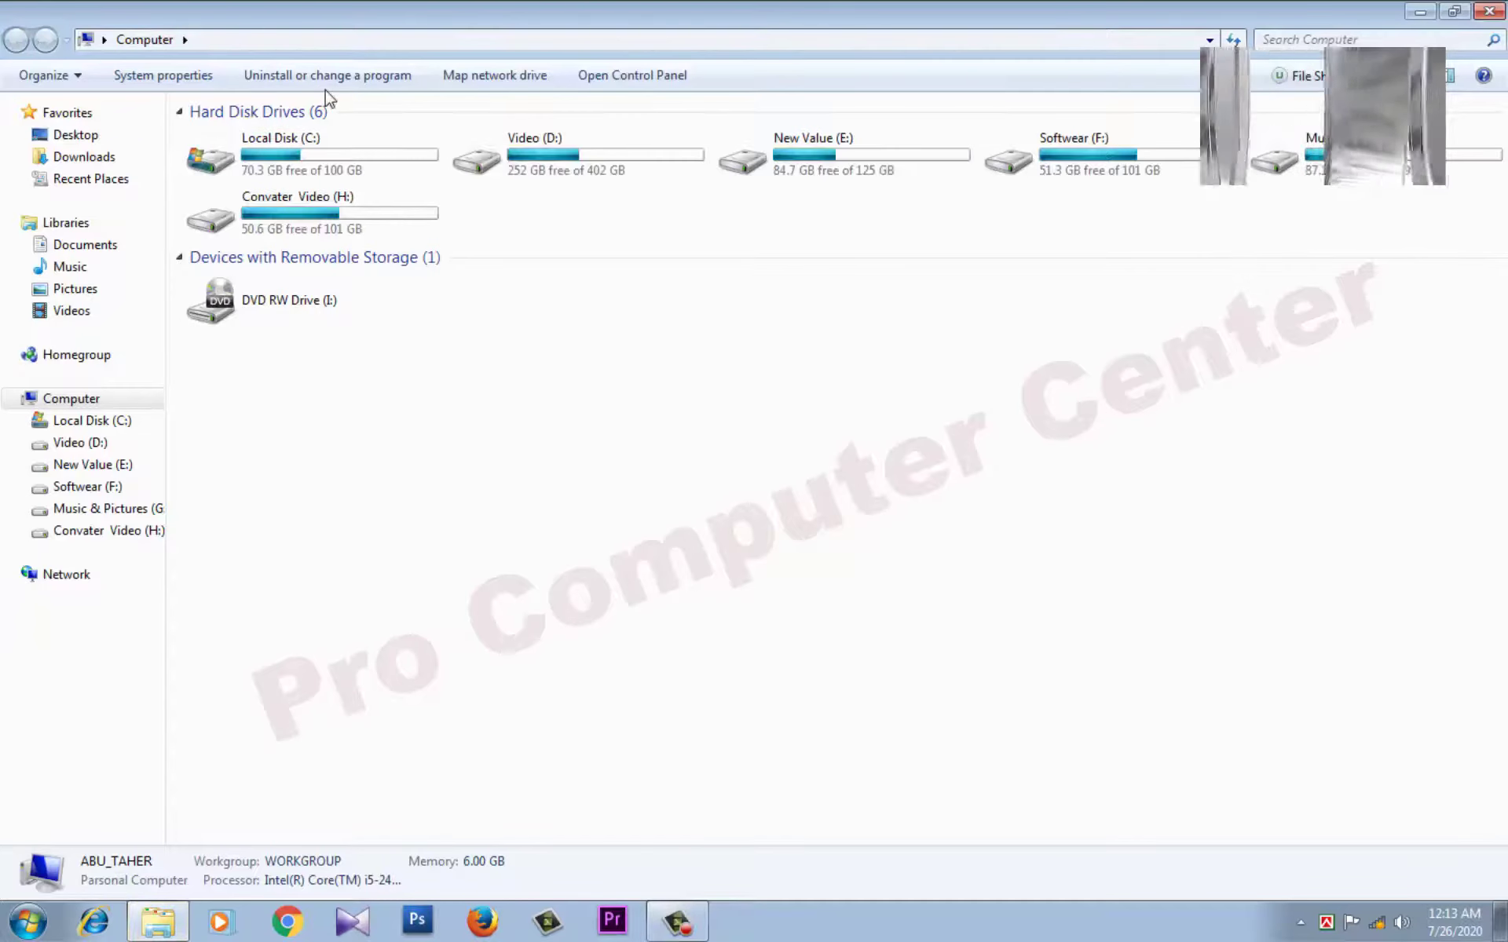